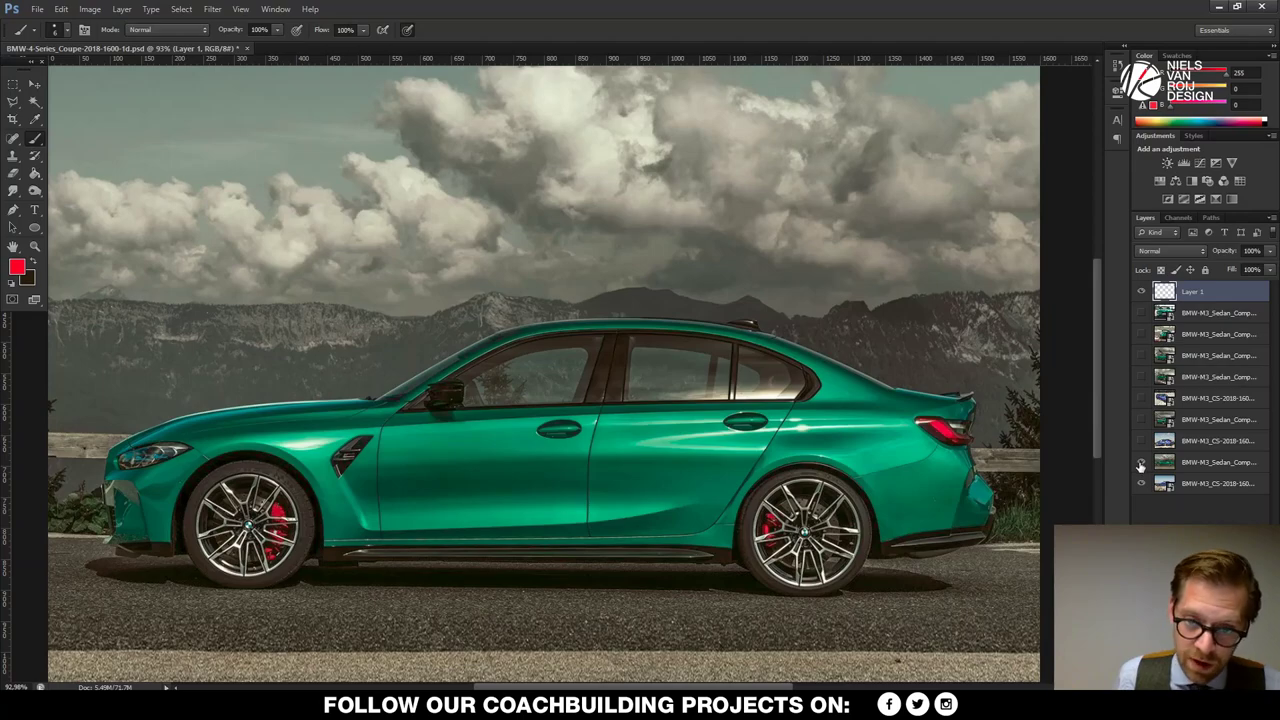
# - Hide the green sedan's side photo and mark the blue car's shoulder band and rear flank surfaces with red brush strokes
pyautogui.click(1138, 464)
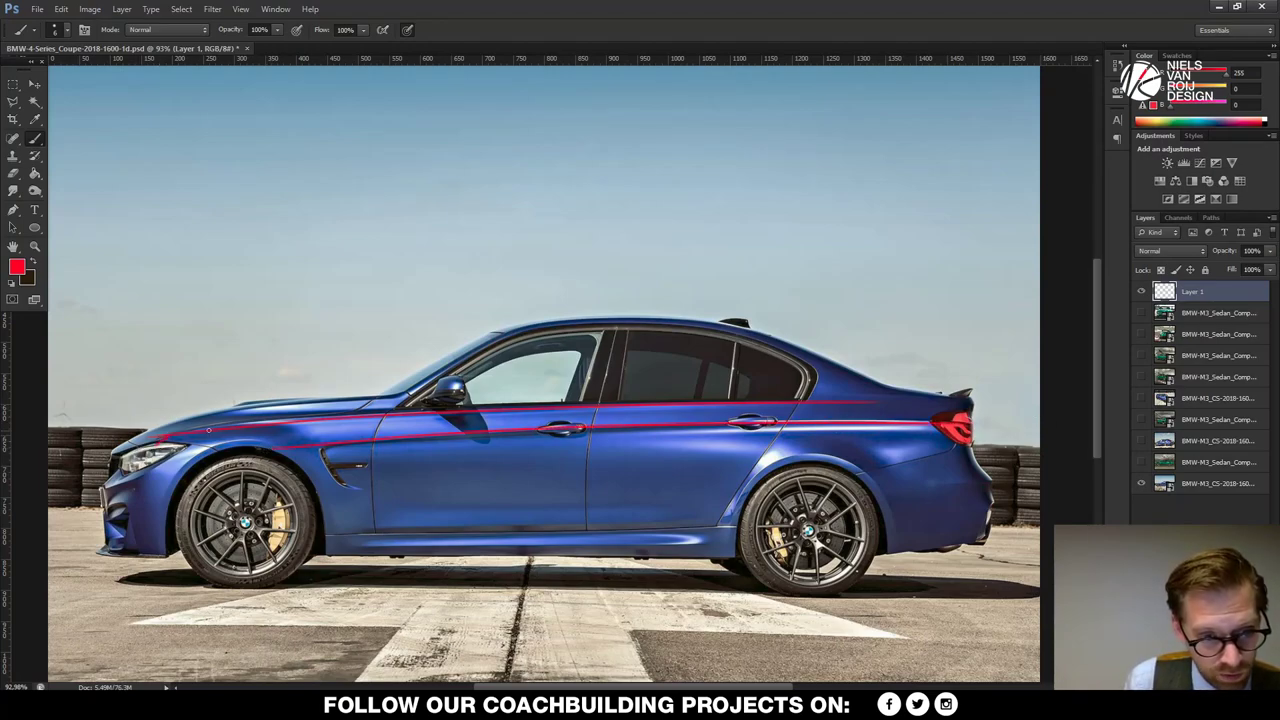
pyautogui.moveTo(211, 442)
pyautogui.mouseDown()
pyautogui.moveTo(458, 411)
pyautogui.moveTo(471, 431)
pyautogui.moveTo(645, 422)
pyautogui.mouseUp()
pyautogui.moveTo(812, 404); pyautogui.dragTo(958, 410)
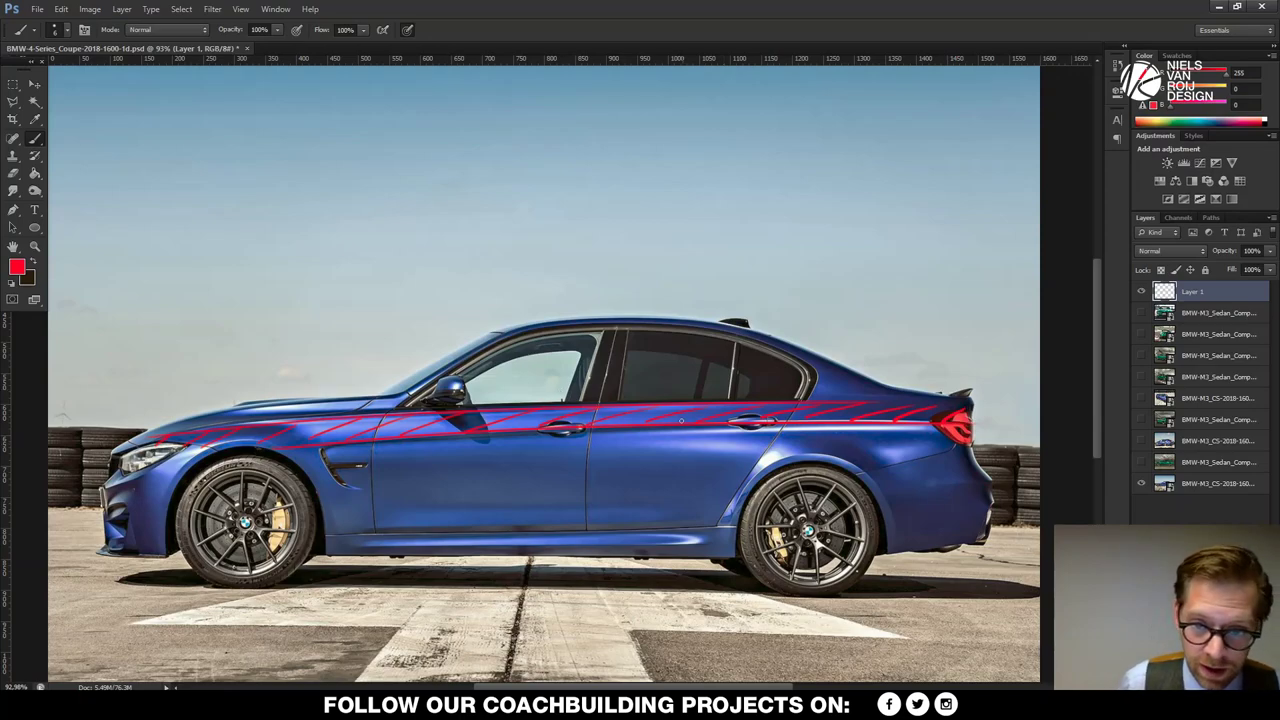
pyautogui.moveTo(466, 441); pyautogui.dragTo(830, 427)
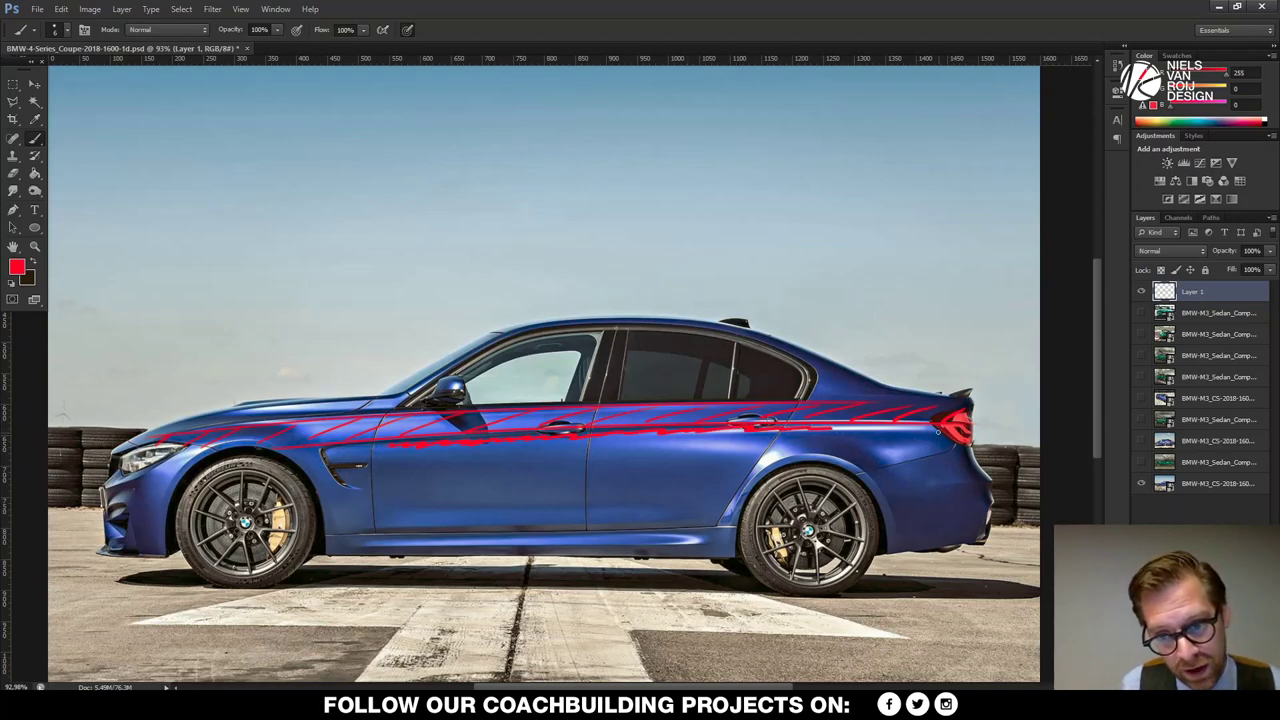
pyautogui.moveTo(670, 433); pyautogui.dragTo(930, 426)
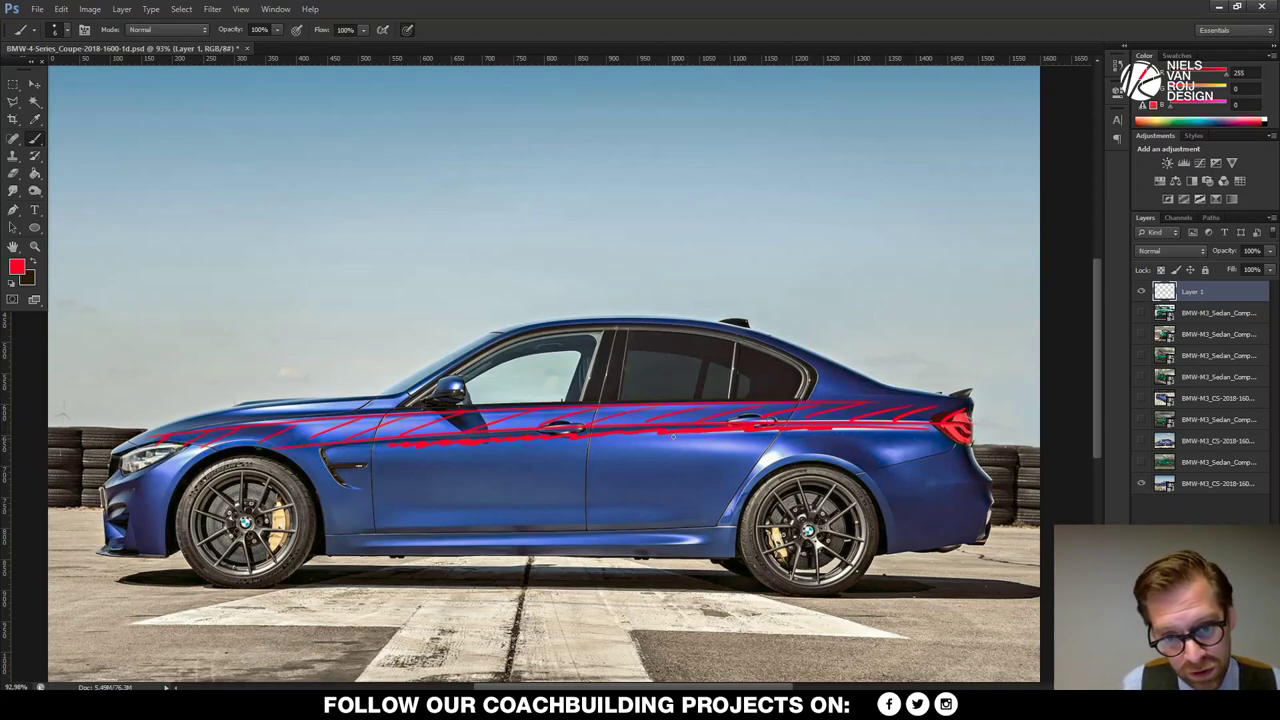
pyautogui.moveTo(647, 435); pyautogui.dragTo(760, 449)
pyautogui.moveTo(944, 435); pyautogui.dragTo(878, 453)
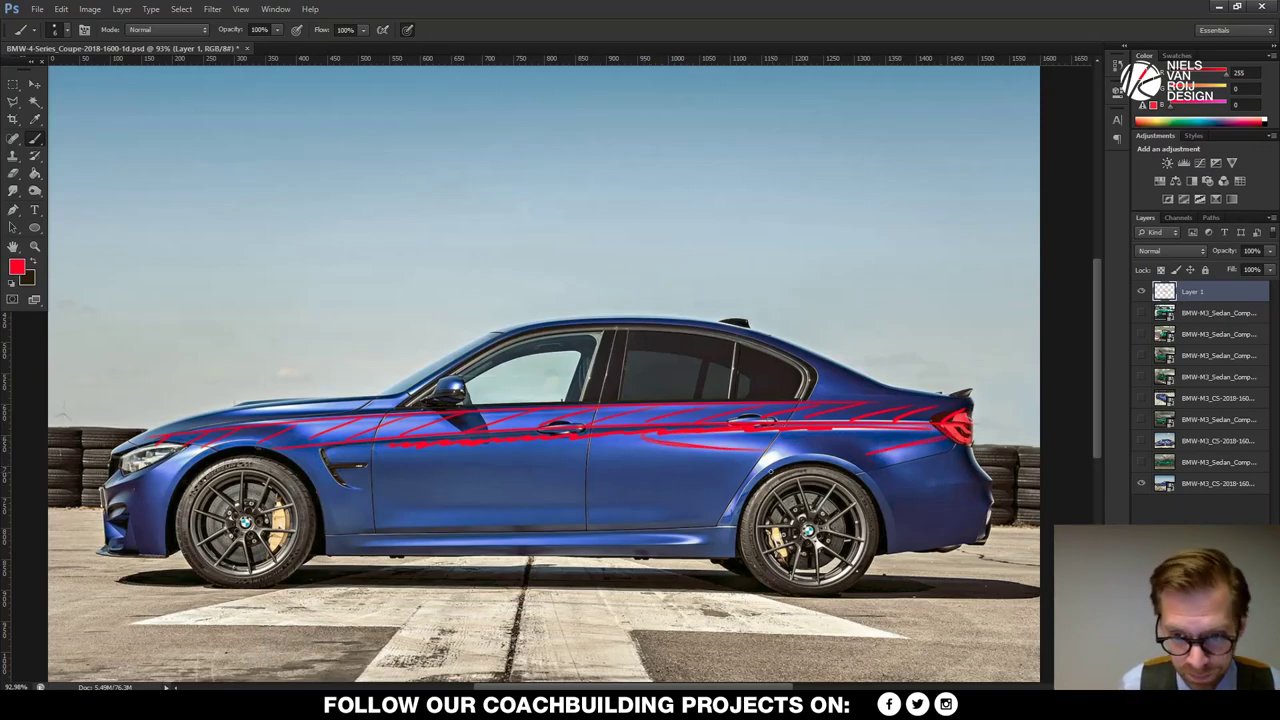
pyautogui.moveTo(765, 450)
pyautogui.mouseDown()
pyautogui.moveTo(735, 505)
pyautogui.moveTo(729, 469)
pyautogui.mouseUp()
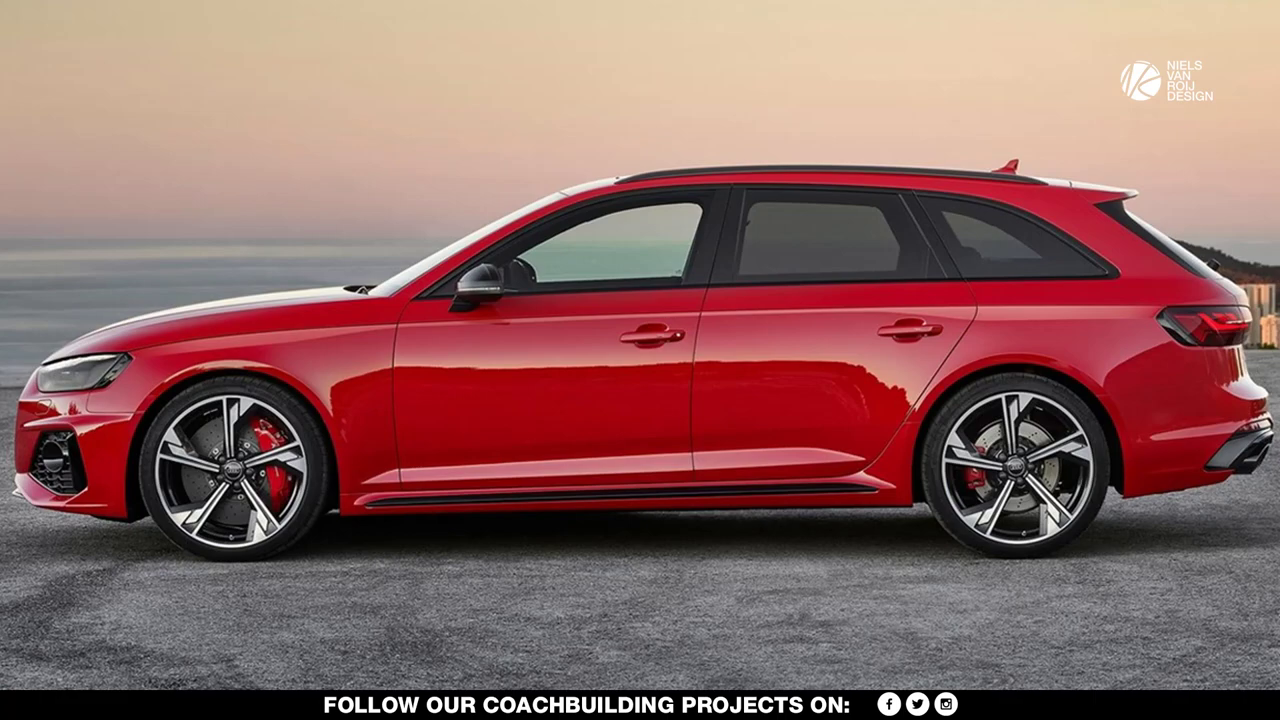
# - Brush red guide lines over the blue car's rear door, door shutline and rear fender, and clear them all
pyautogui.moveTo(598, 468); pyautogui.dragTo(700, 420)
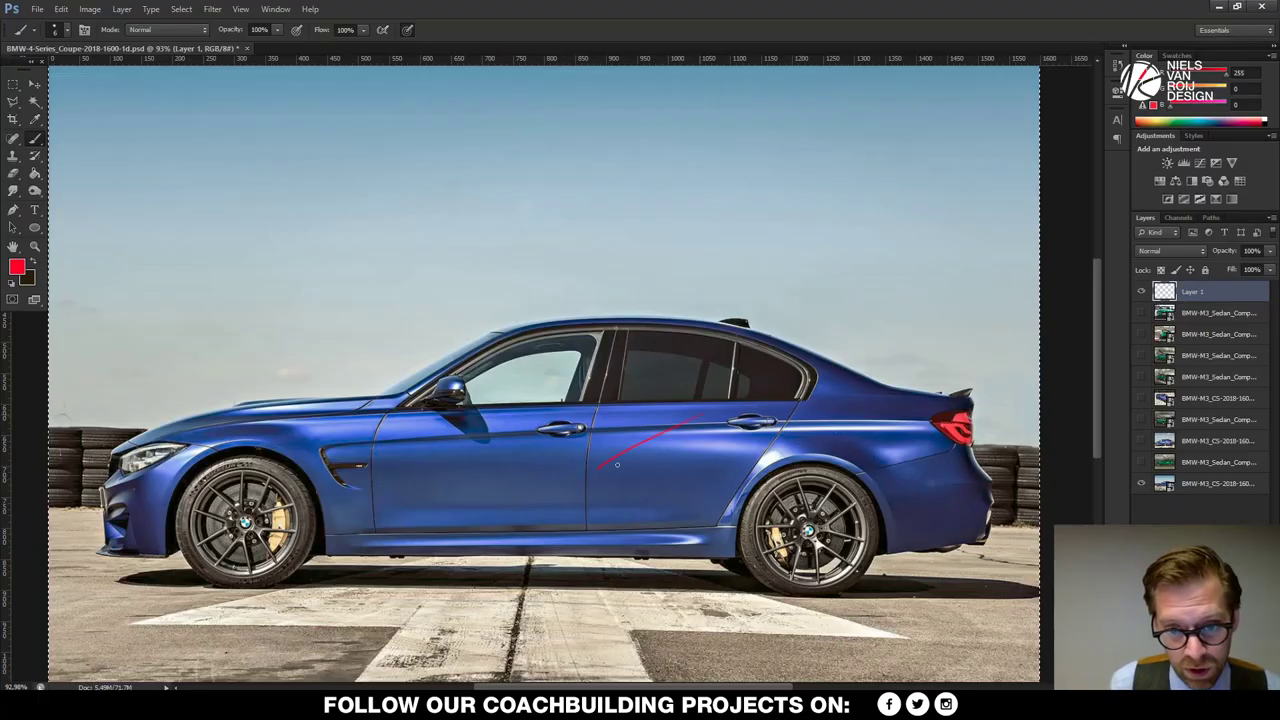
pyautogui.moveTo(605, 500); pyautogui.dragTo(775, 425)
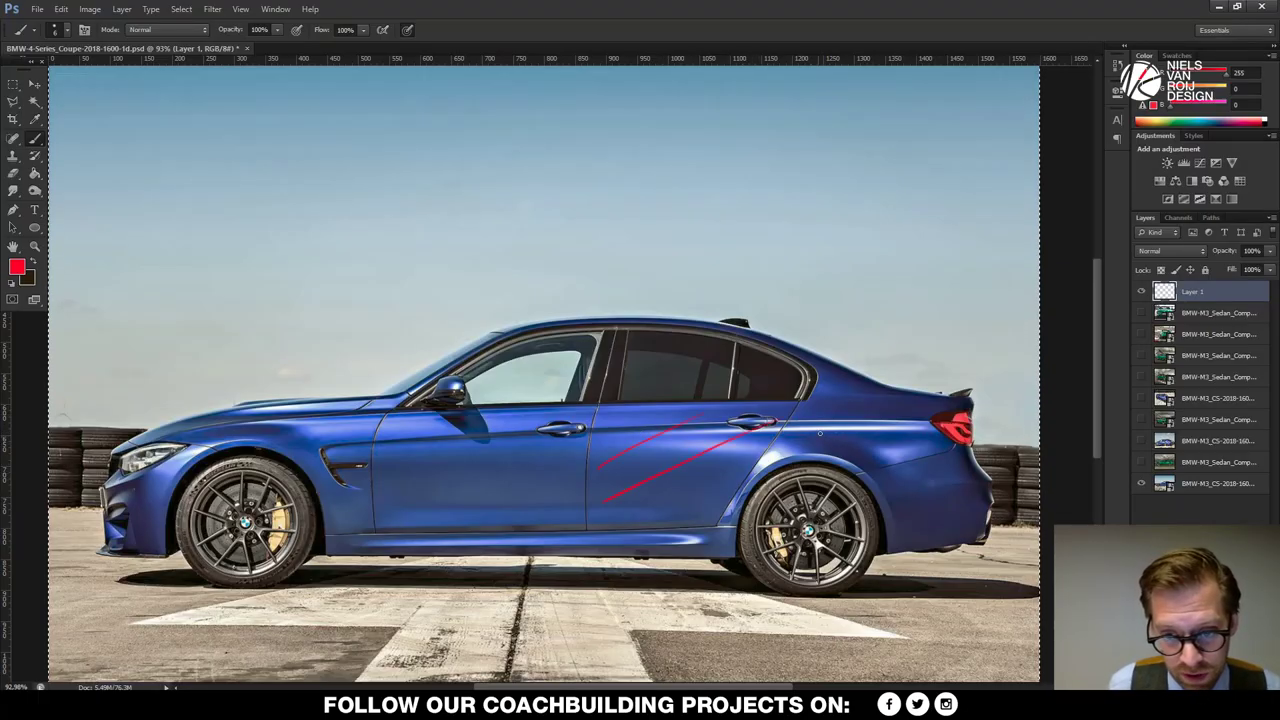
pyautogui.moveTo(790, 423); pyautogui.dragTo(726, 508)
pyautogui.moveTo(835, 456)
pyautogui.mouseDown()
pyautogui.moveTo(888, 470)
pyautogui.moveTo(955, 452)
pyautogui.mouseUp()
pyautogui.moveTo(790, 424); pyautogui.dragTo(962, 422)
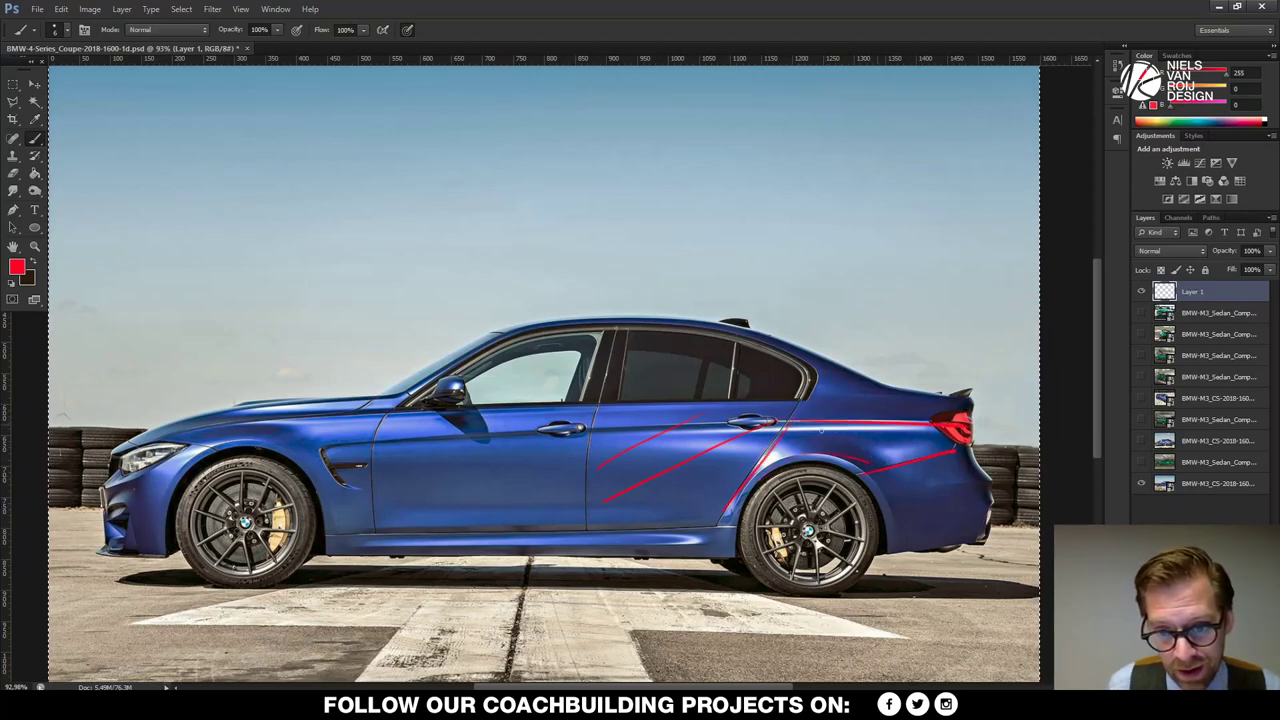
pyautogui.moveTo(780, 443); pyautogui.dragTo(706, 535)
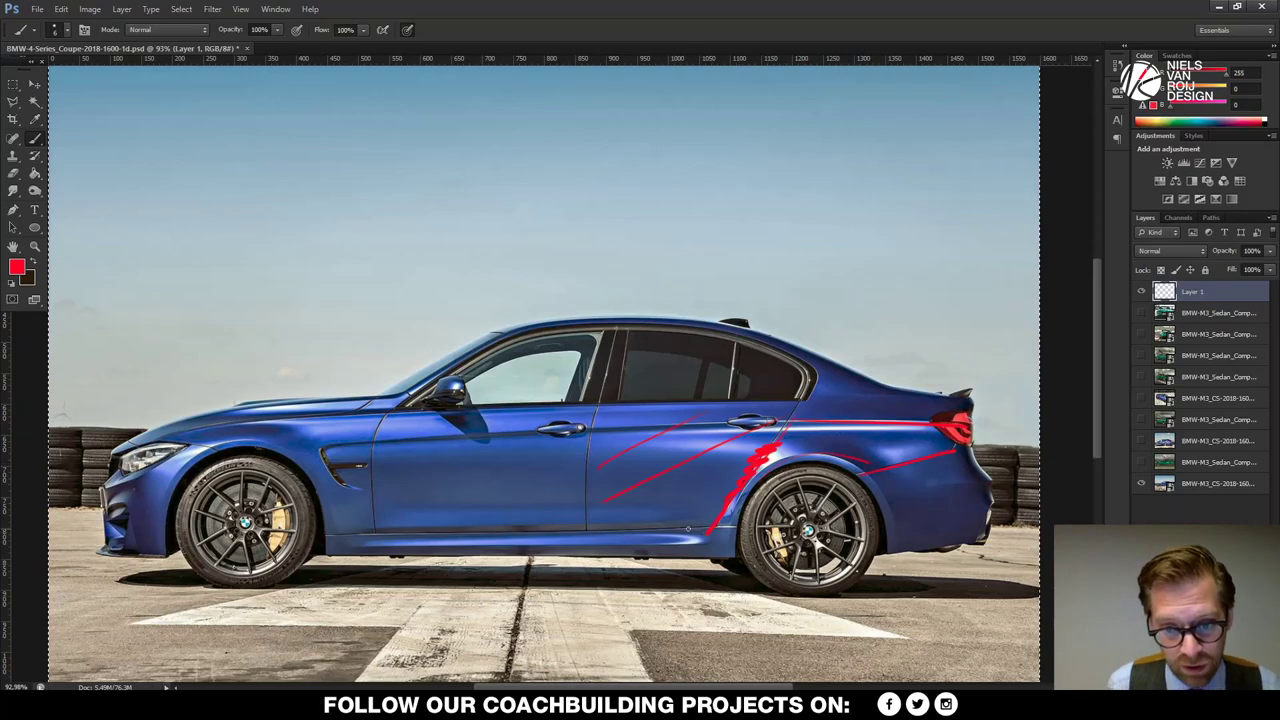
pyautogui.press('Delete')
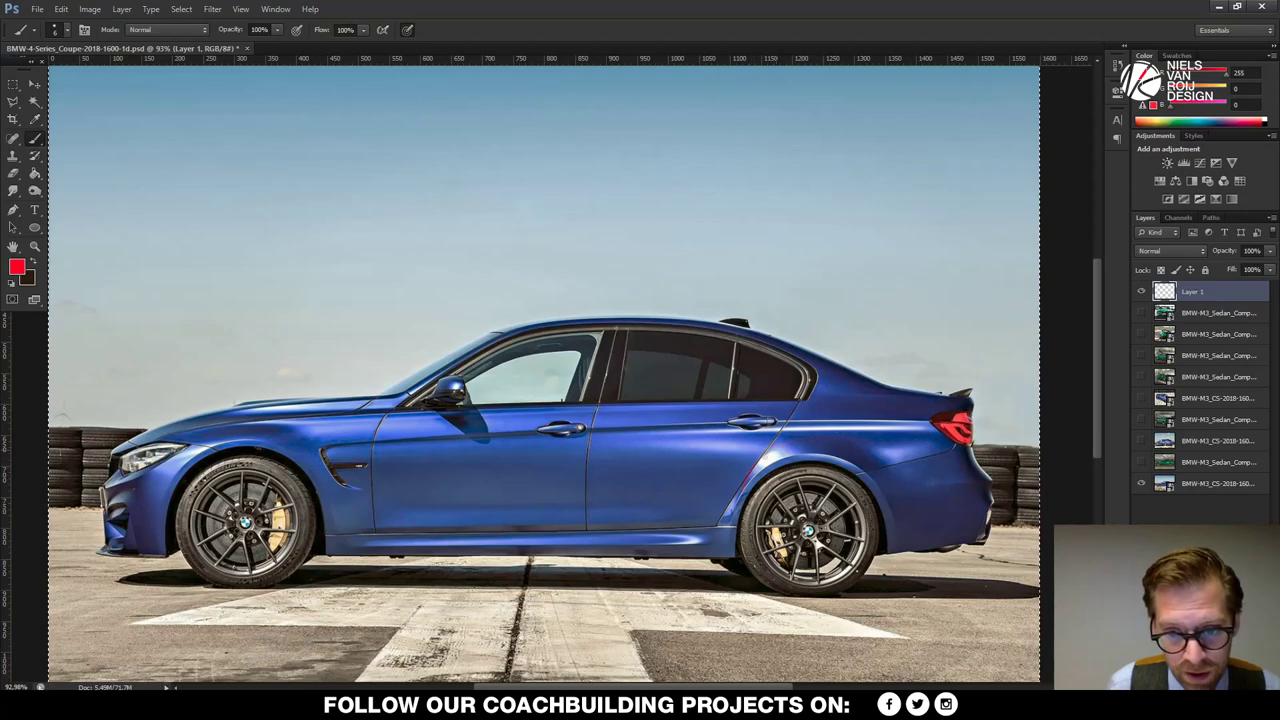
# - Trace the flared crease over the blue car's rear wheel arch and the front fender line in red
pyautogui.moveTo(770, 451); pyautogui.dragTo(789, 442)
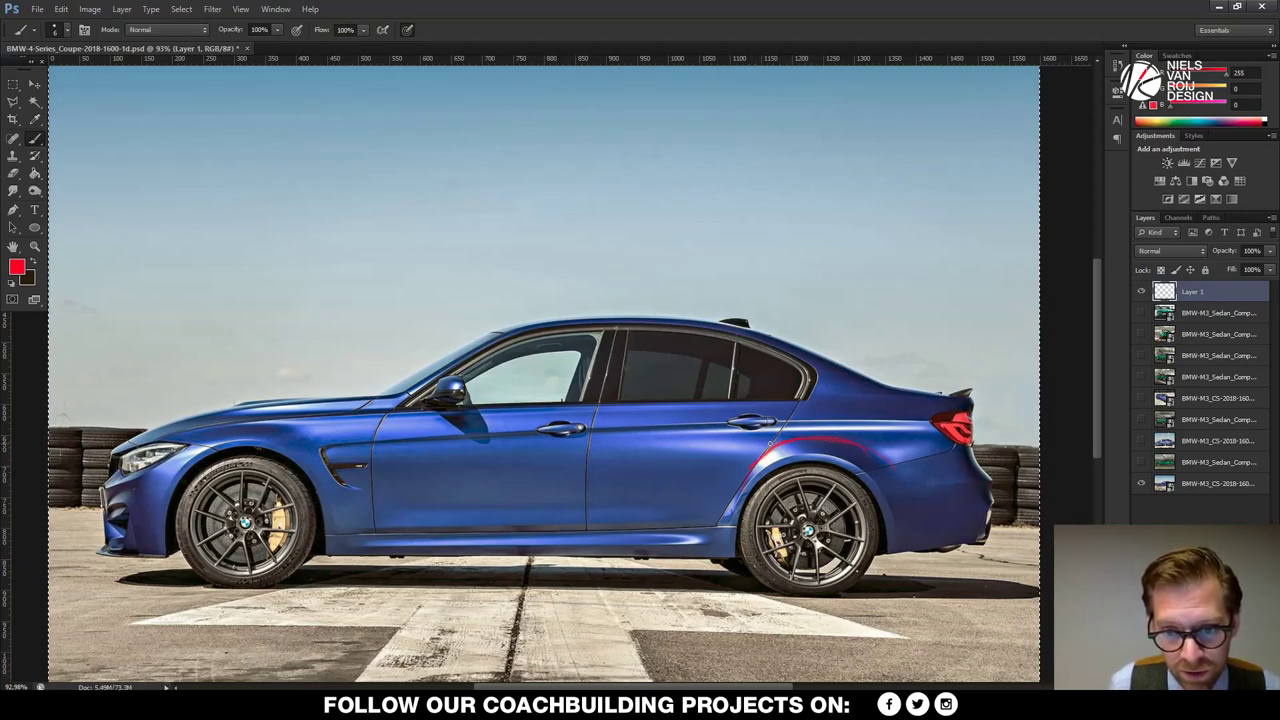
pyautogui.moveTo(762, 455); pyautogui.dragTo(784, 441)
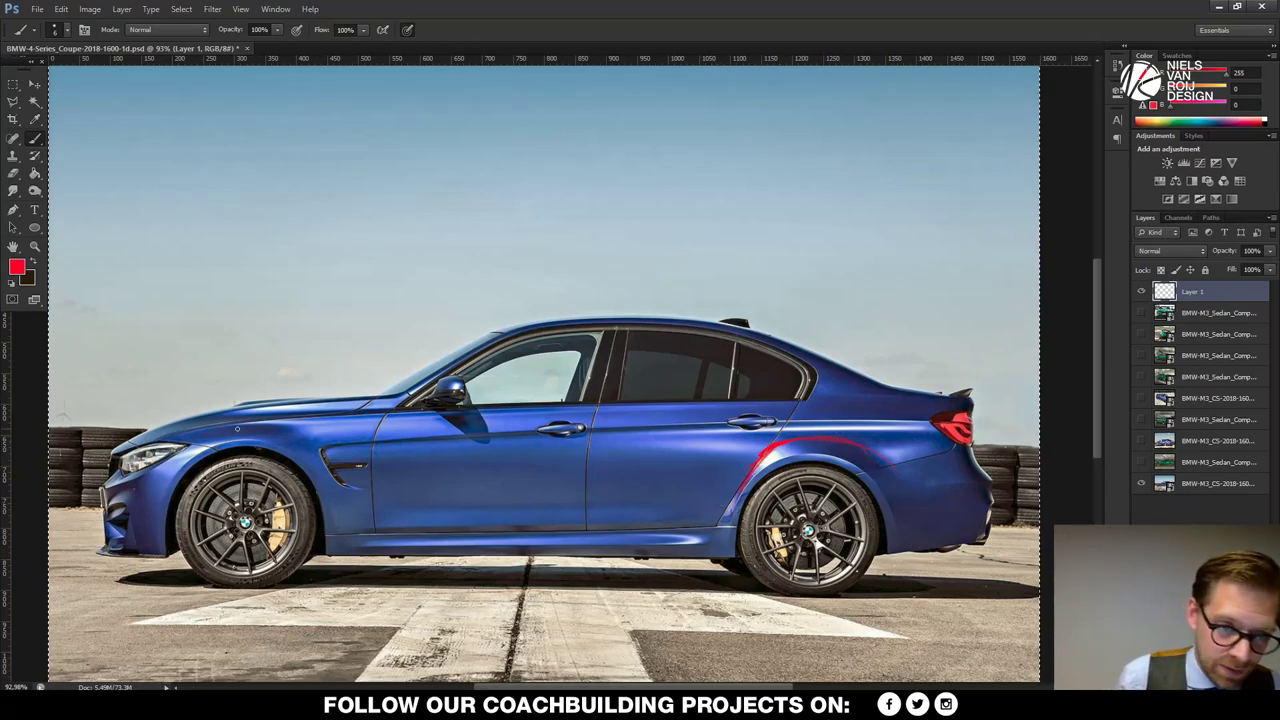
pyautogui.moveTo(206, 437); pyautogui.dragTo(285, 425)
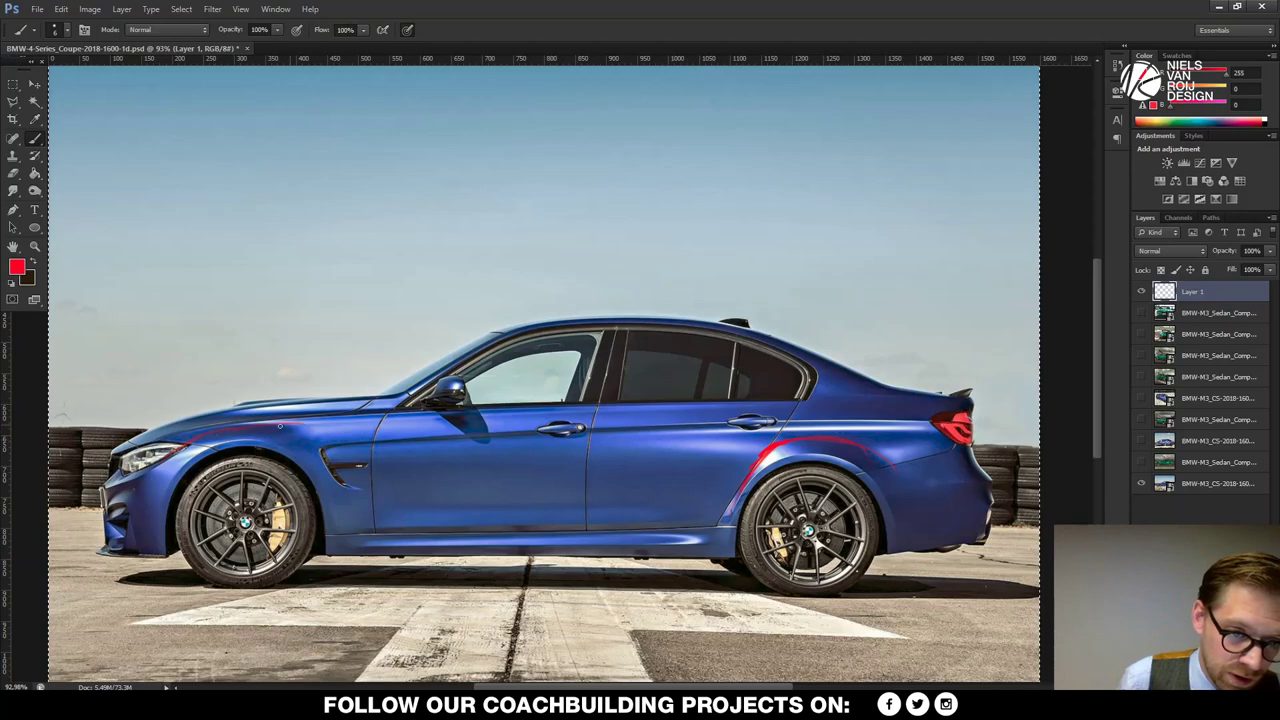
pyautogui.moveTo(196, 441); pyautogui.dragTo(330, 435)
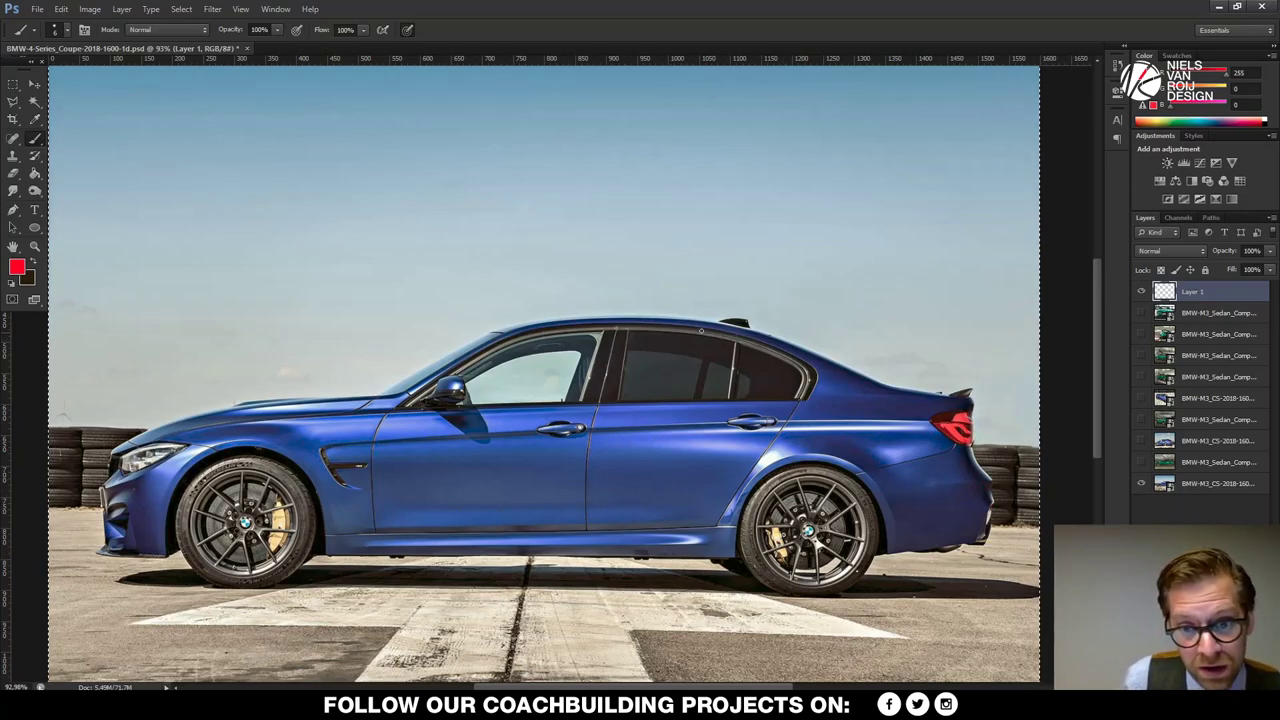
# - Outline the rear edge of the side window in red and add arrows pointing at that corner and the taillight
pyautogui.moveTo(731, 338)
pyautogui.mouseDown()
pyautogui.moveTo(831, 375)
pyautogui.moveTo(805, 398)
pyautogui.mouseUp()
pyautogui.moveTo(907, 294)
pyautogui.mouseDown()
pyautogui.moveTo(826, 330)
pyautogui.moveTo(875, 352)
pyautogui.mouseUp()
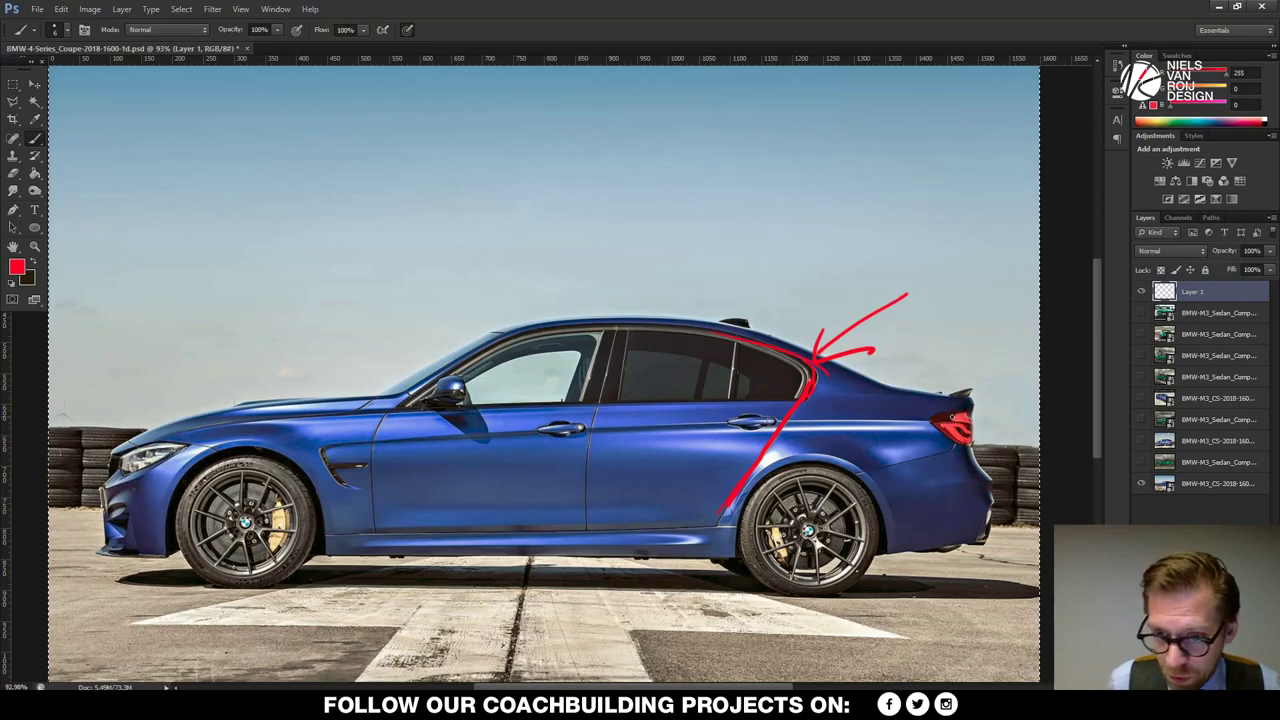
pyautogui.moveTo(992, 436); pyautogui.dragTo(940, 441)
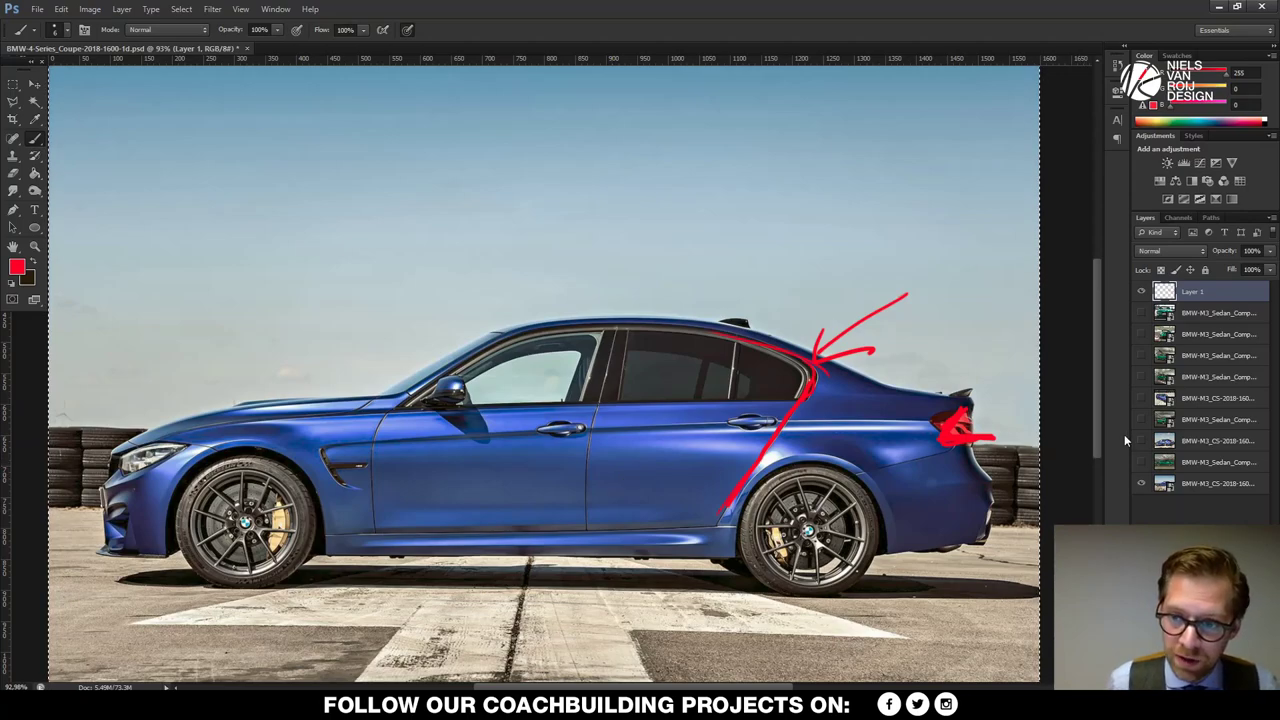
# - Show the blue car's front three-quarter photo, clear the red marks and enlarge the view of its front end
pyautogui.click(1140, 399)
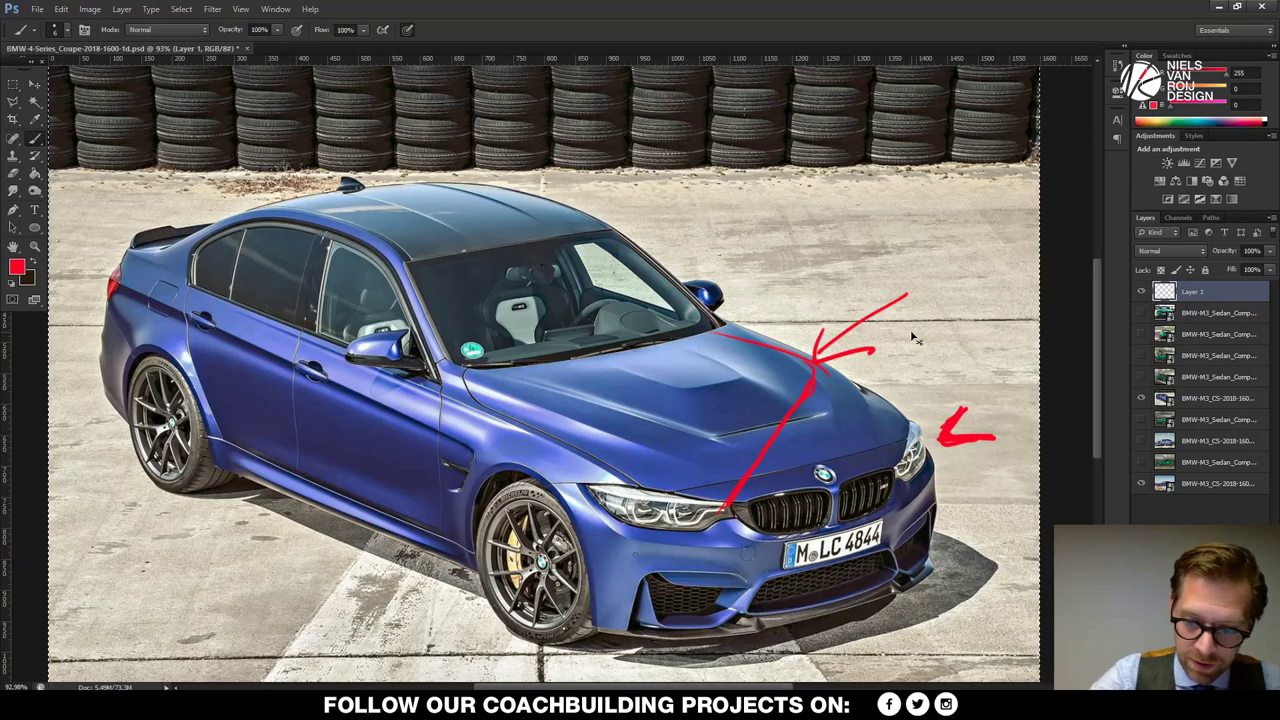
pyautogui.press('Delete')
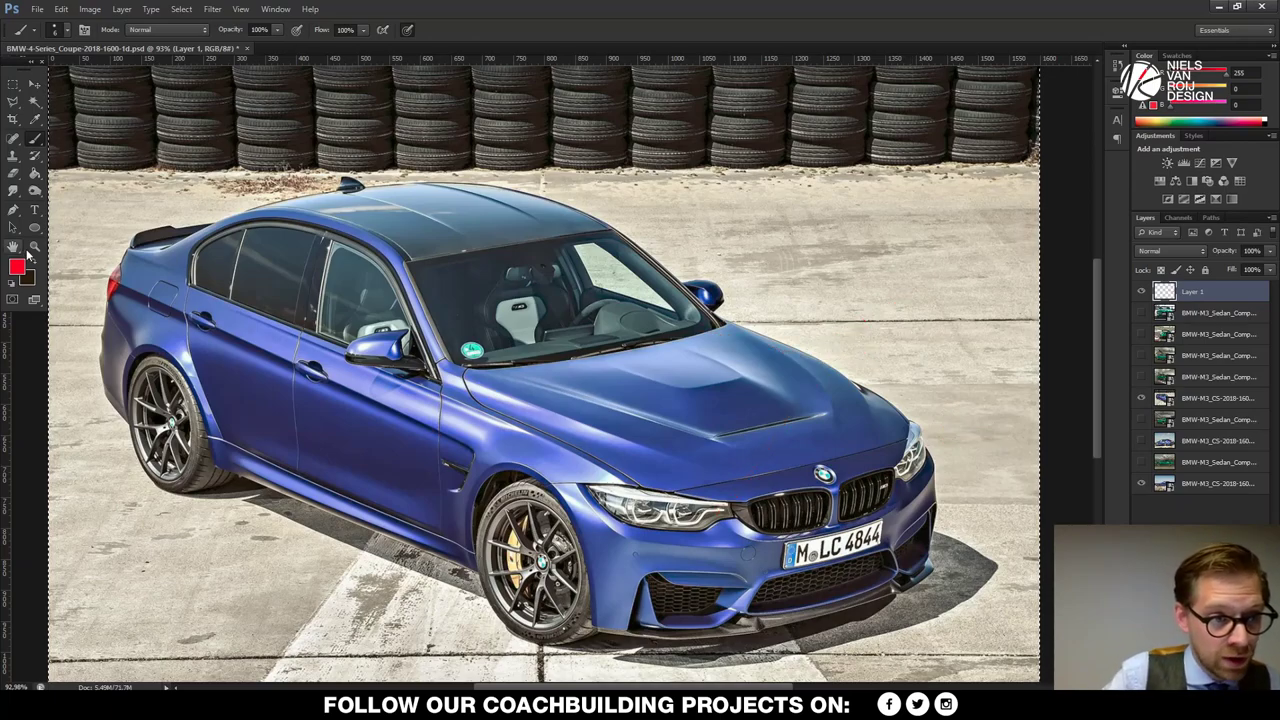
pyautogui.click(34, 246)
pyautogui.click(891, 565)
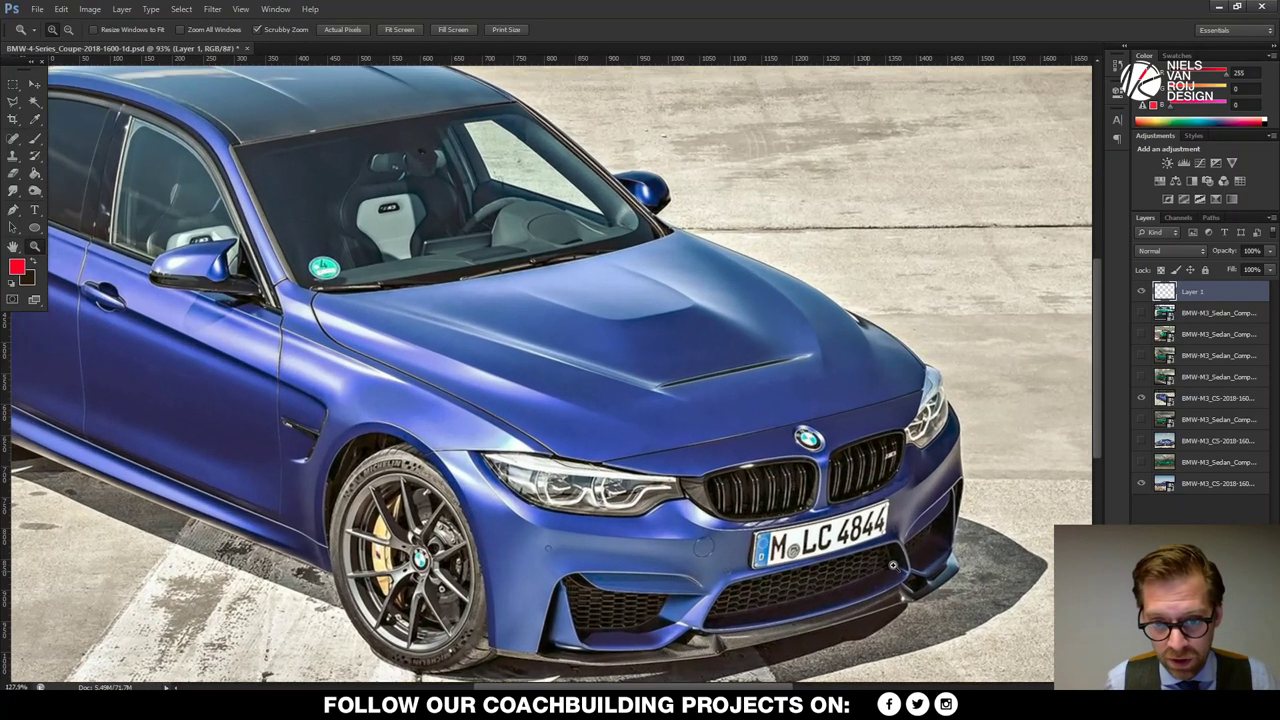
pyautogui.click(891, 565)
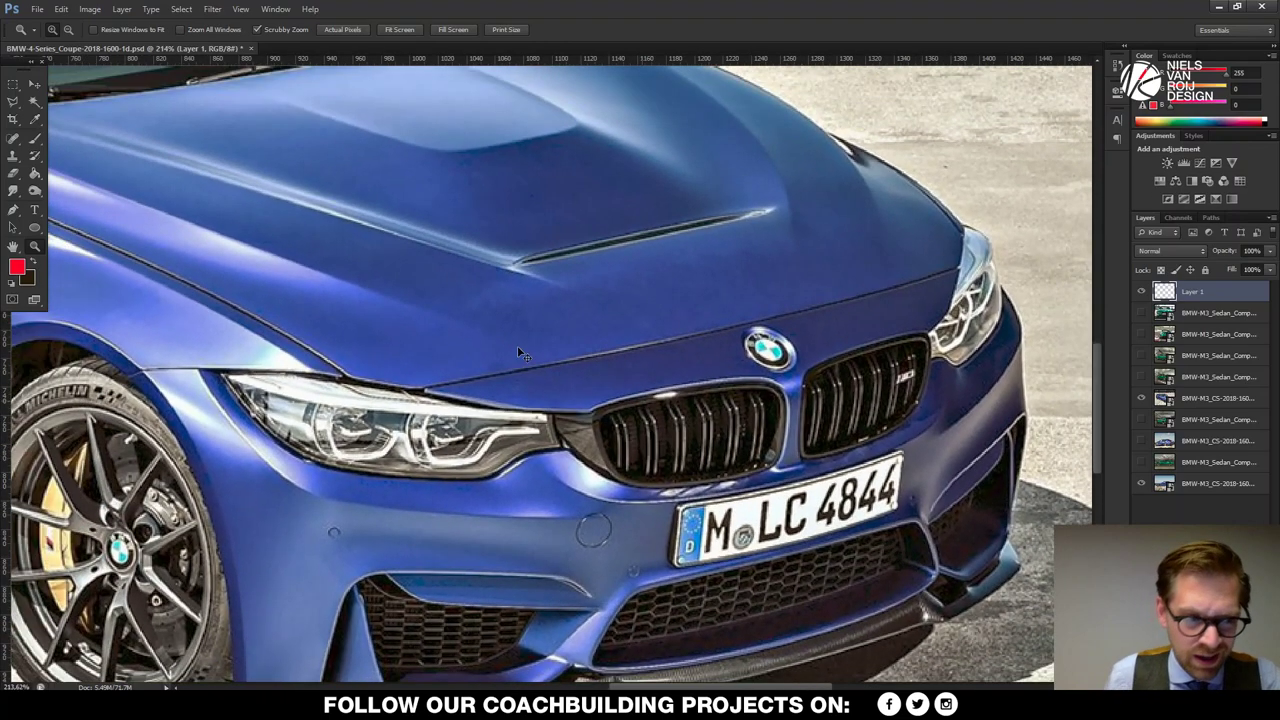
# - Clear the red marks, brush hatching between headlight and grille, and trace the headlight's lower and outer edges
pyautogui.click(34, 141)
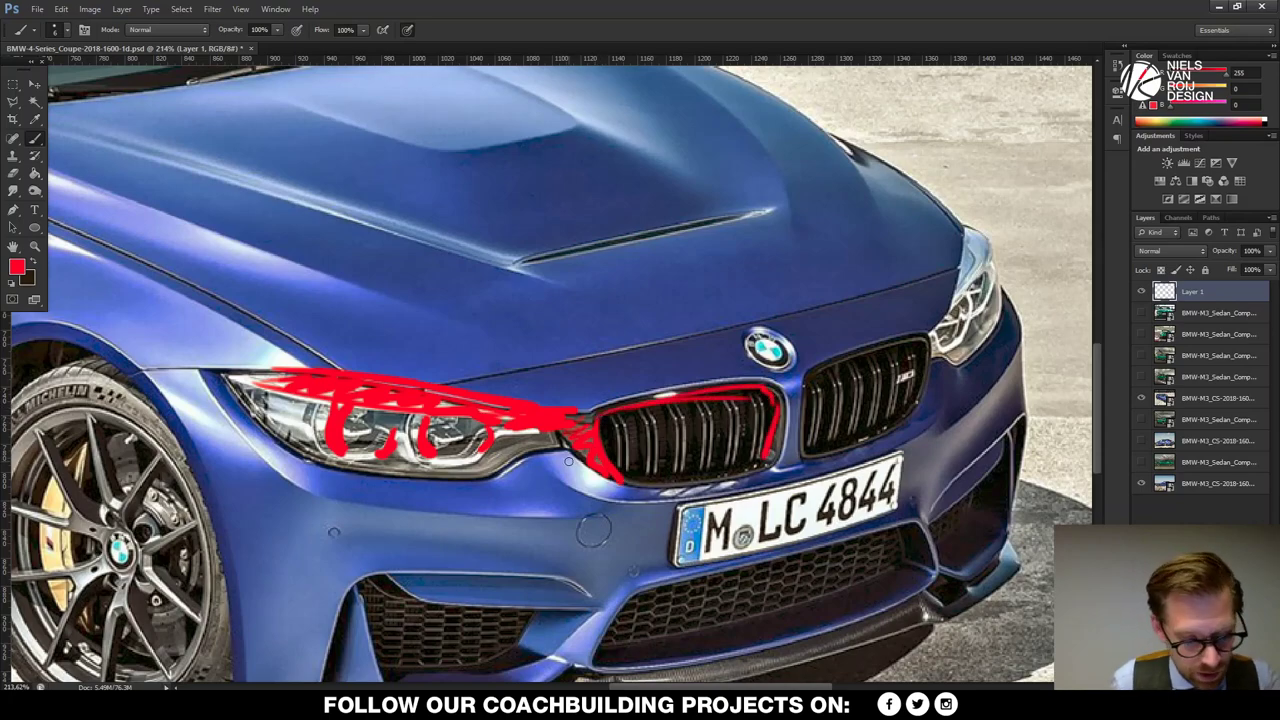
pyautogui.press('Delete')
pyautogui.moveTo(572, 412)
pyautogui.mouseDown()
pyautogui.moveTo(556, 434)
pyautogui.moveTo(582, 462)
pyautogui.mouseUp()
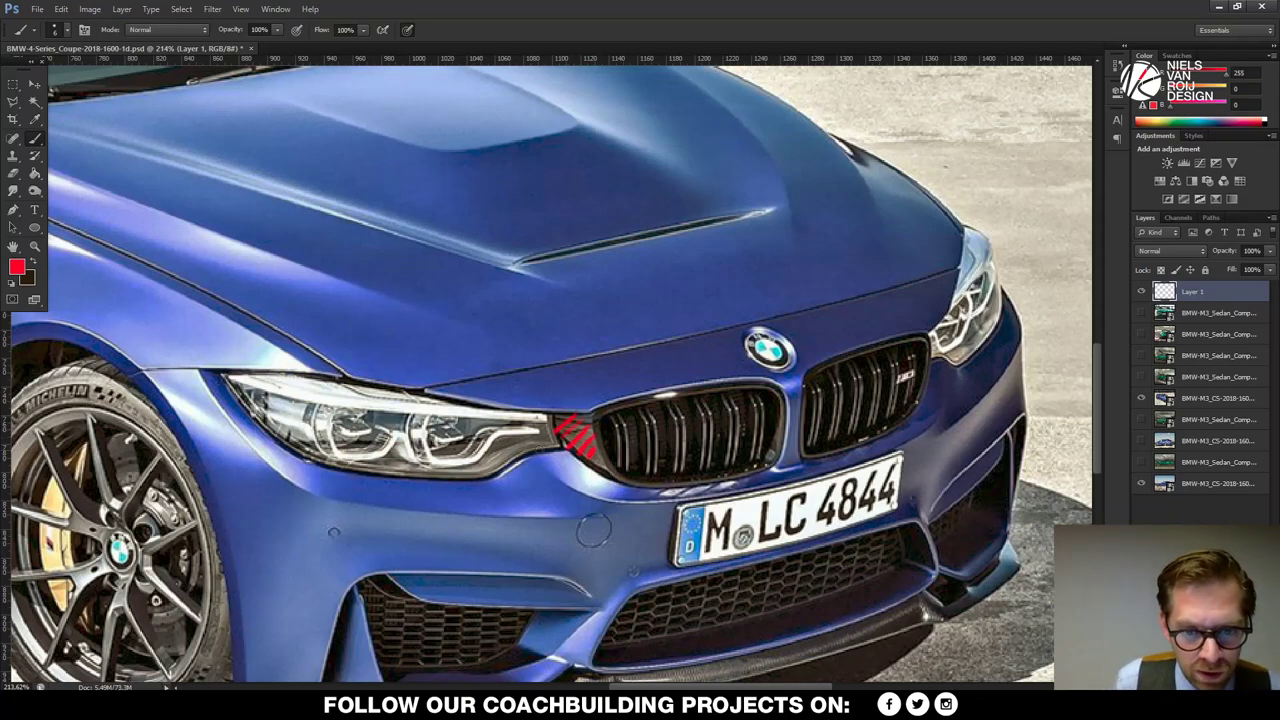
pyautogui.moveTo(506, 468); pyautogui.dragTo(556, 452)
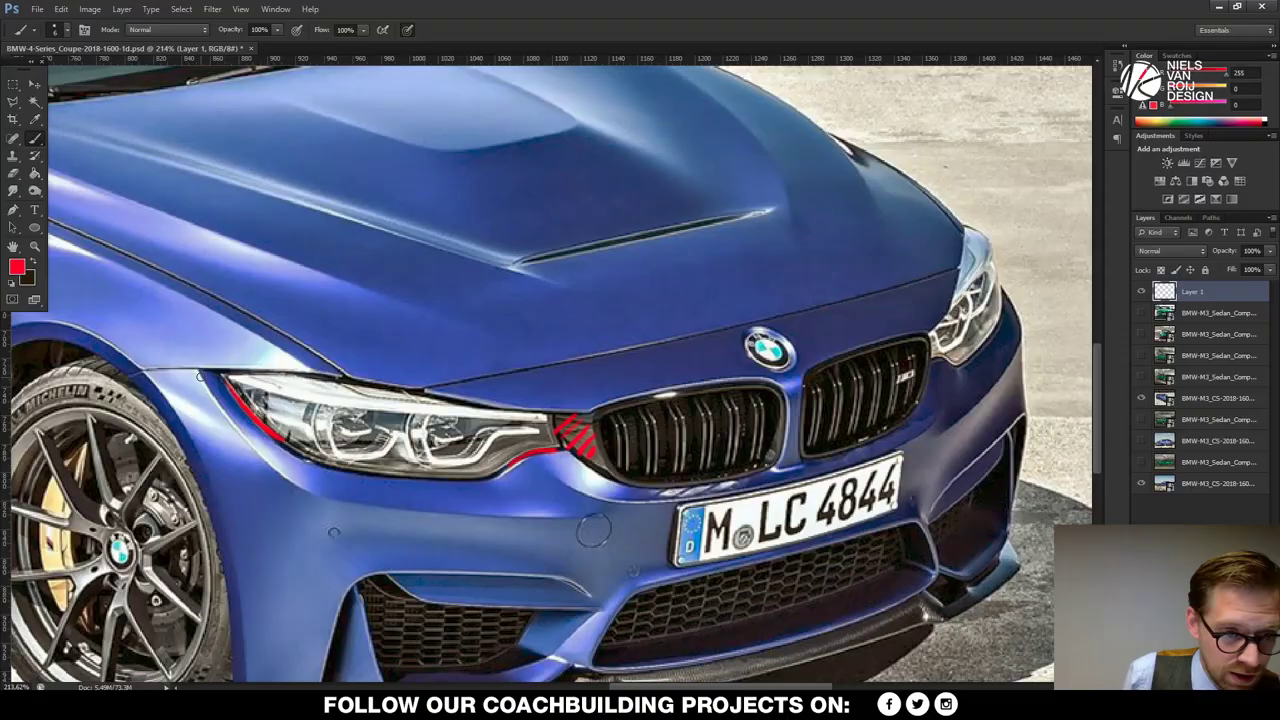
pyautogui.moveTo(202, 375); pyautogui.dragTo(270, 457)
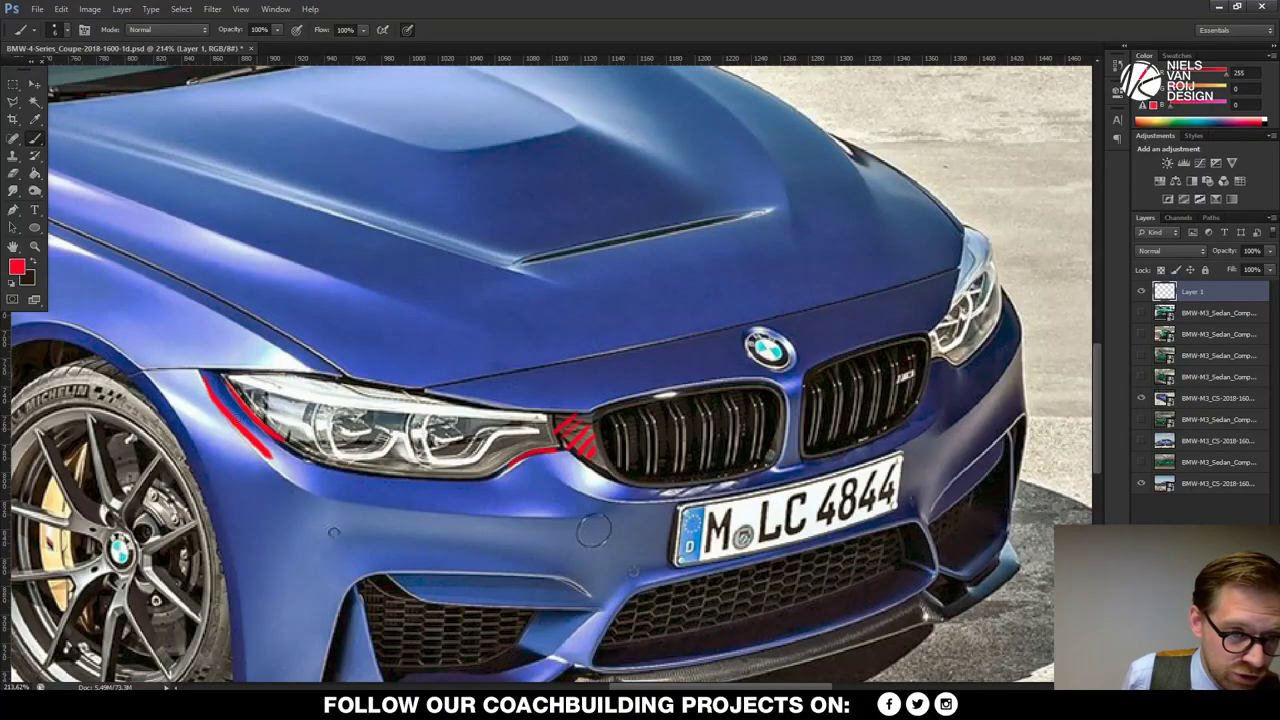
pyautogui.moveTo(225, 403)
pyautogui.mouseDown()
pyautogui.moveTo(262, 400)
pyautogui.moveTo(229, 398)
pyautogui.mouseUp()
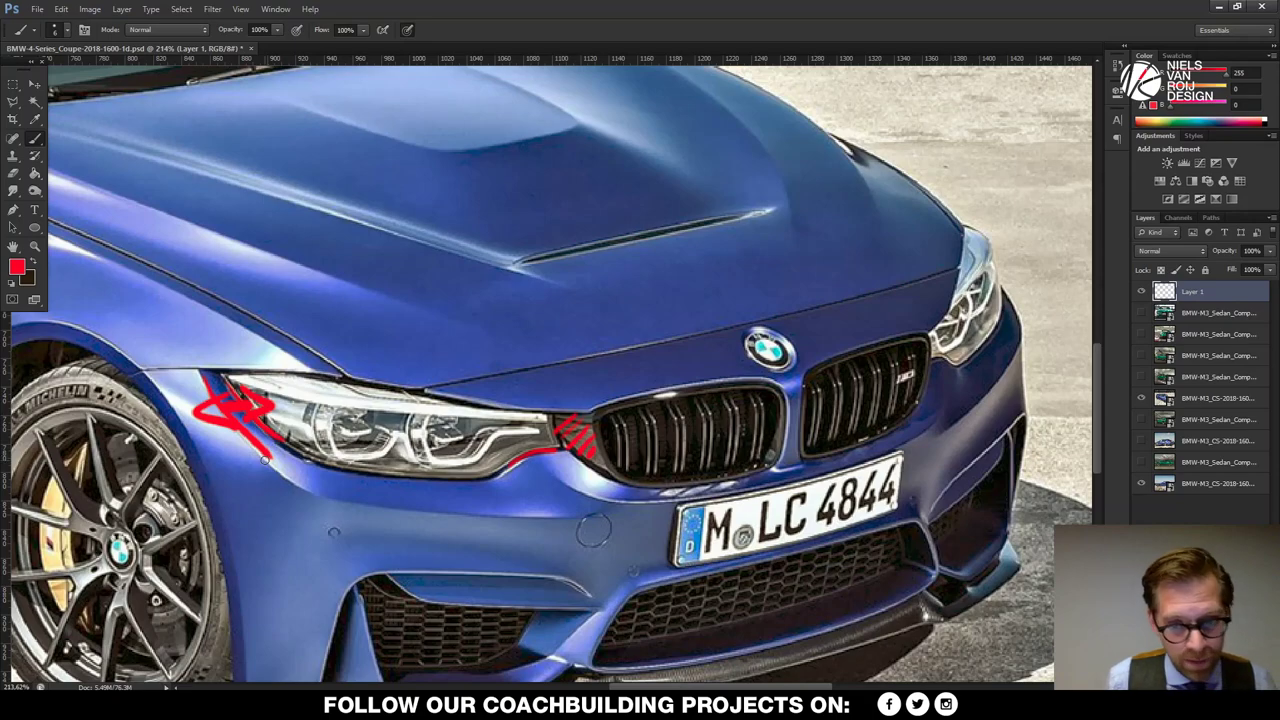
# - Undo the red brush marks around the headlight and grille
pyautogui.moveTo(1093, 374); pyautogui.dragTo(1092, 402)
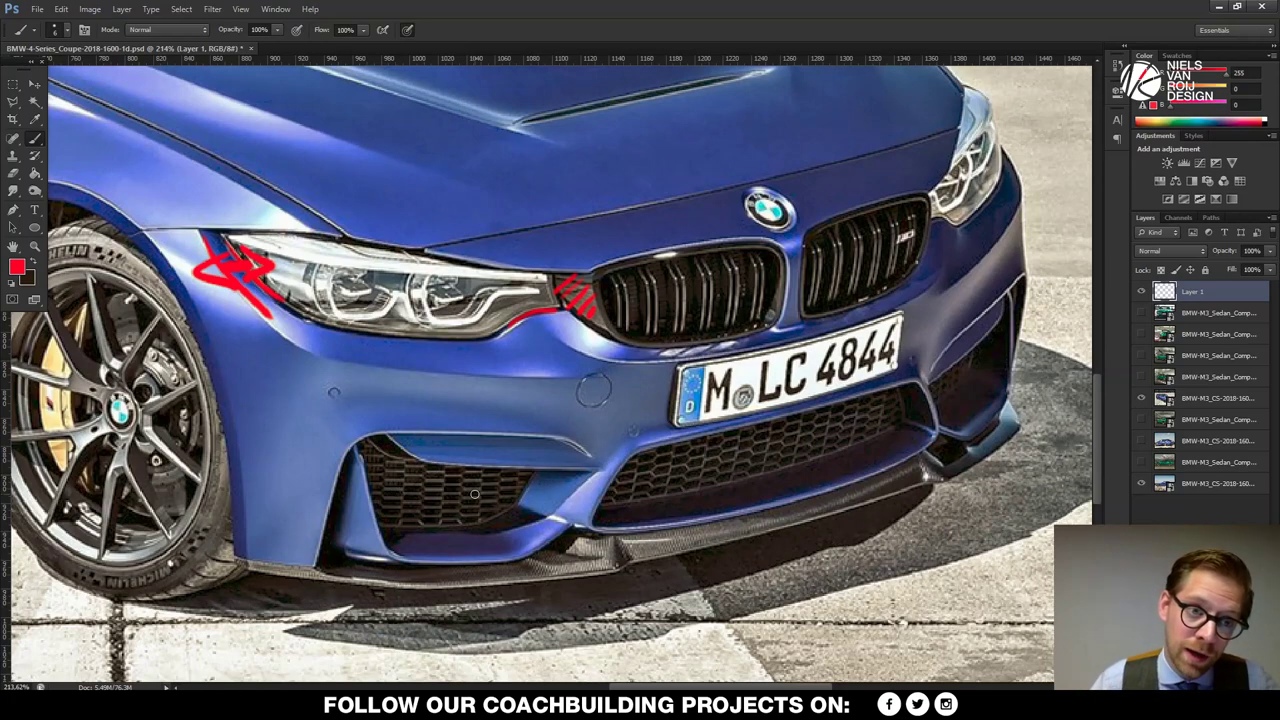
pyautogui.hotkey('ctrl', 'alt', 'z')
pyautogui.hotkey('ctrl', 'alt', 'z')
pyautogui.hotkey('ctrl', 'alt', 'z')
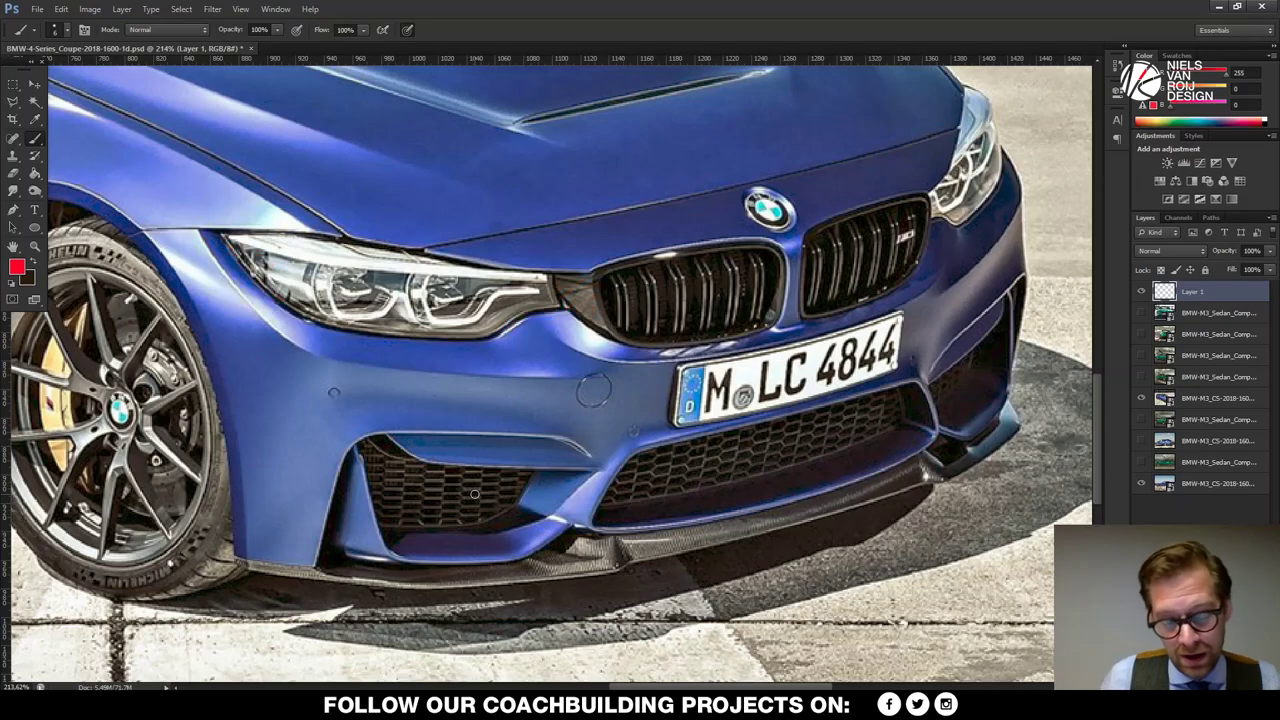
# - Hide the front three-quarter photo and compare the blue and green sedans' side views by toggling the green photo's visibility
pyautogui.press('z')
pyautogui.moveTo(620, 294); pyautogui.dragTo(545, 330)
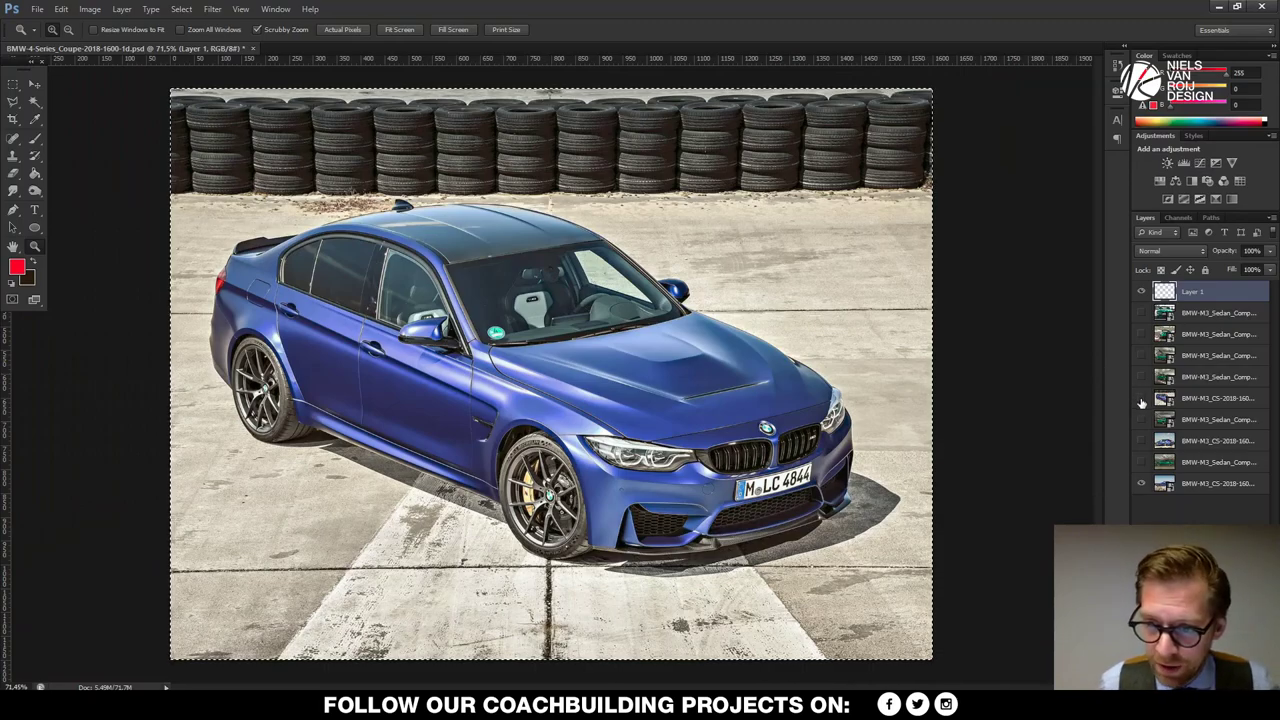
pyautogui.click(1141, 399)
pyautogui.click(1141, 462)
pyautogui.click(1141, 483)
pyautogui.click(1141, 462)
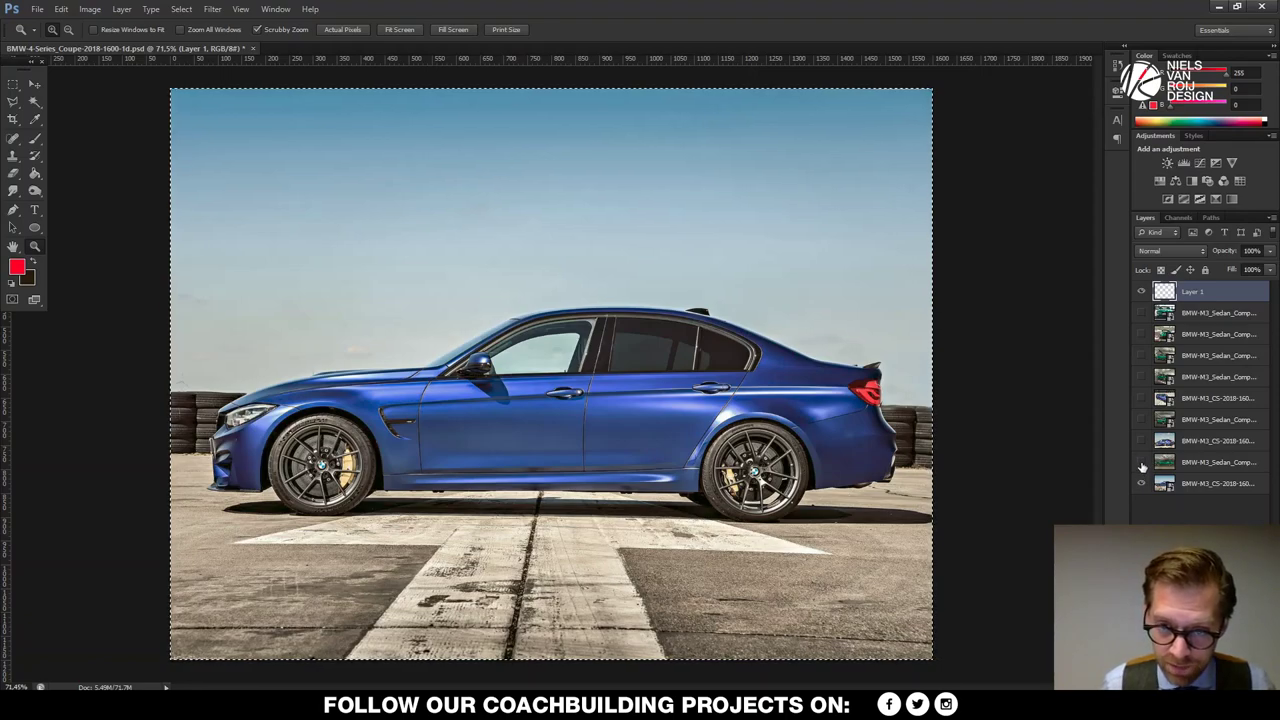
pyautogui.click(1142, 463)
pyautogui.click(1142, 463)
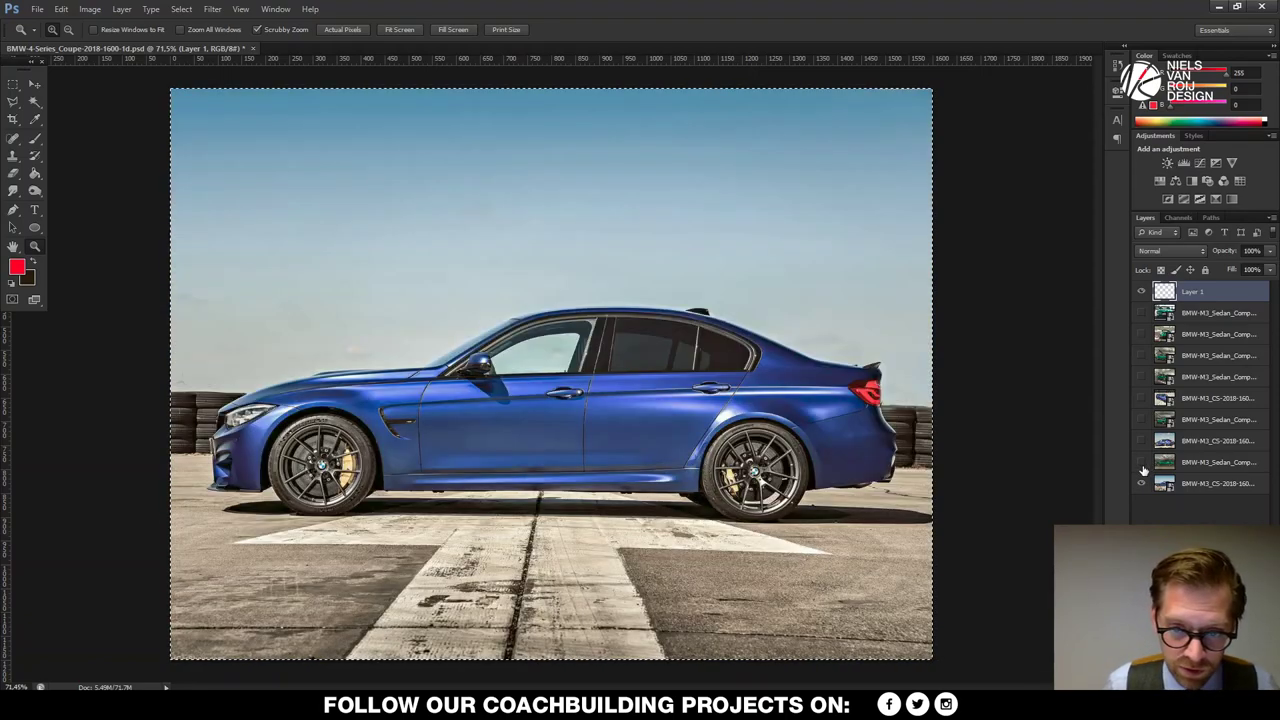
pyautogui.click(1142, 463)
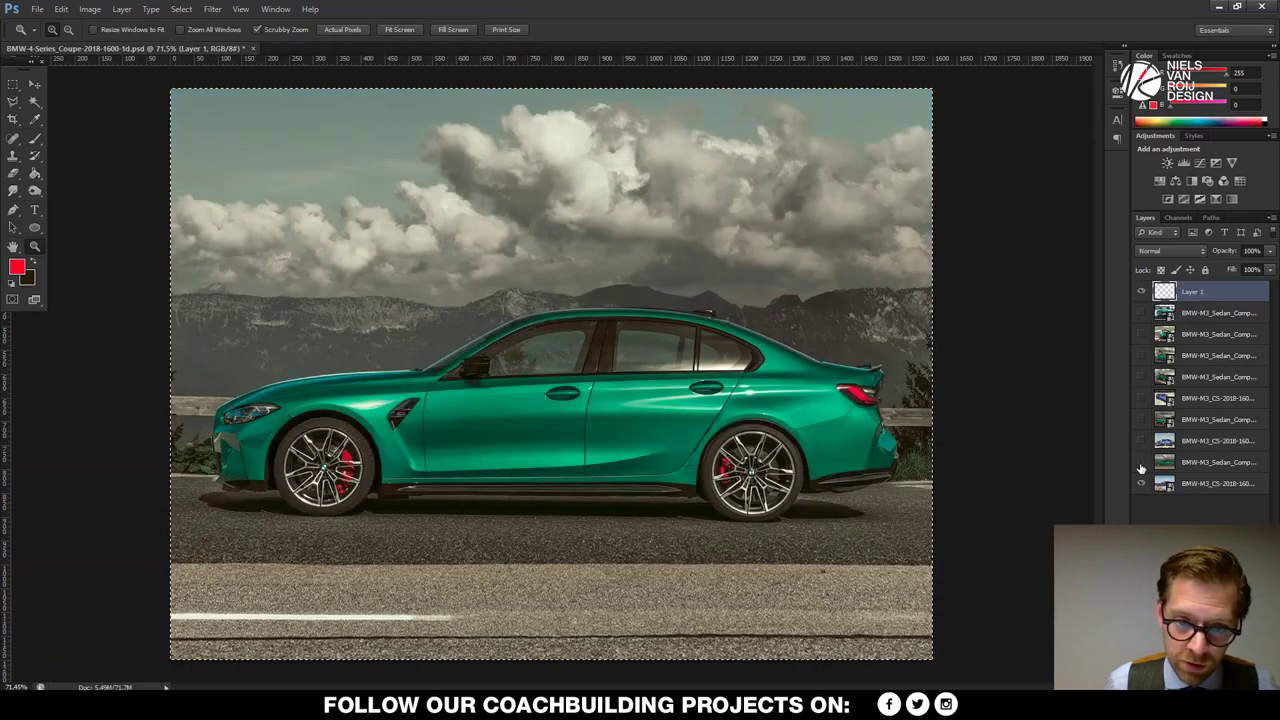
pyautogui.click(1142, 463)
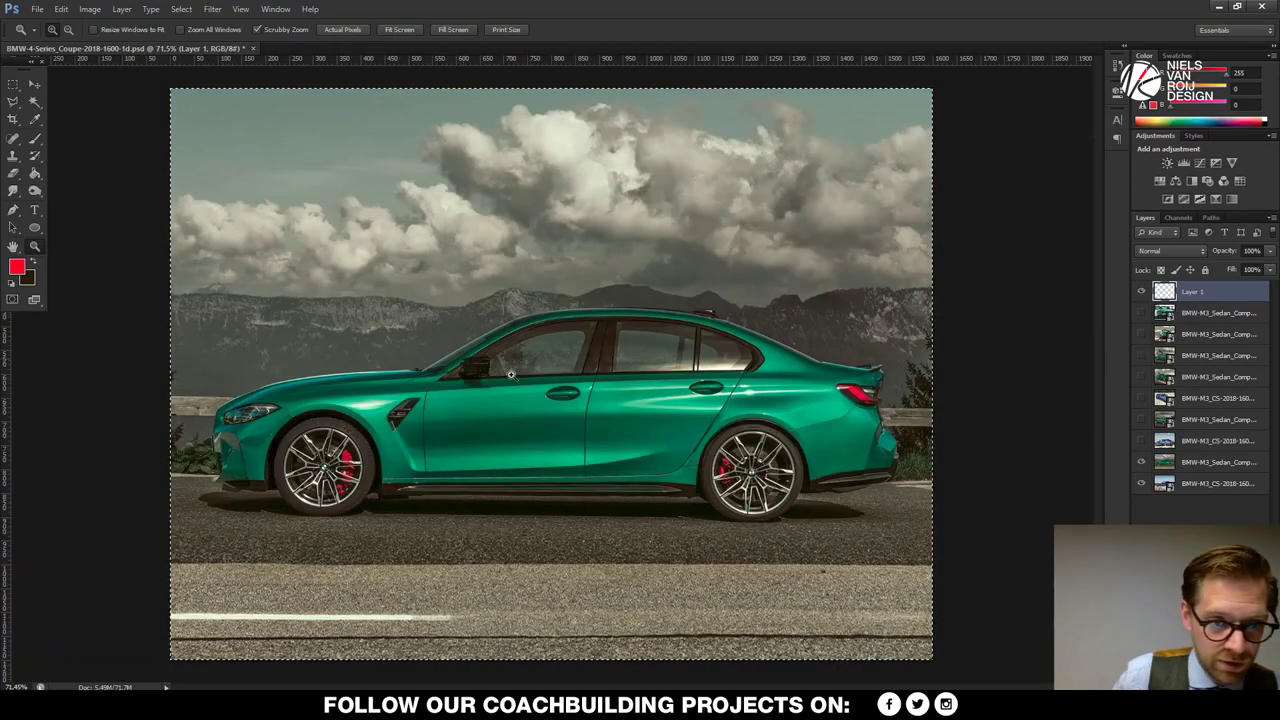
# - Circle the rear corner of the green sedan's side window in red, hatch its kink and trace the rear door's shut line
pyautogui.moveTo(625, 424); pyautogui.dragTo(647, 421)
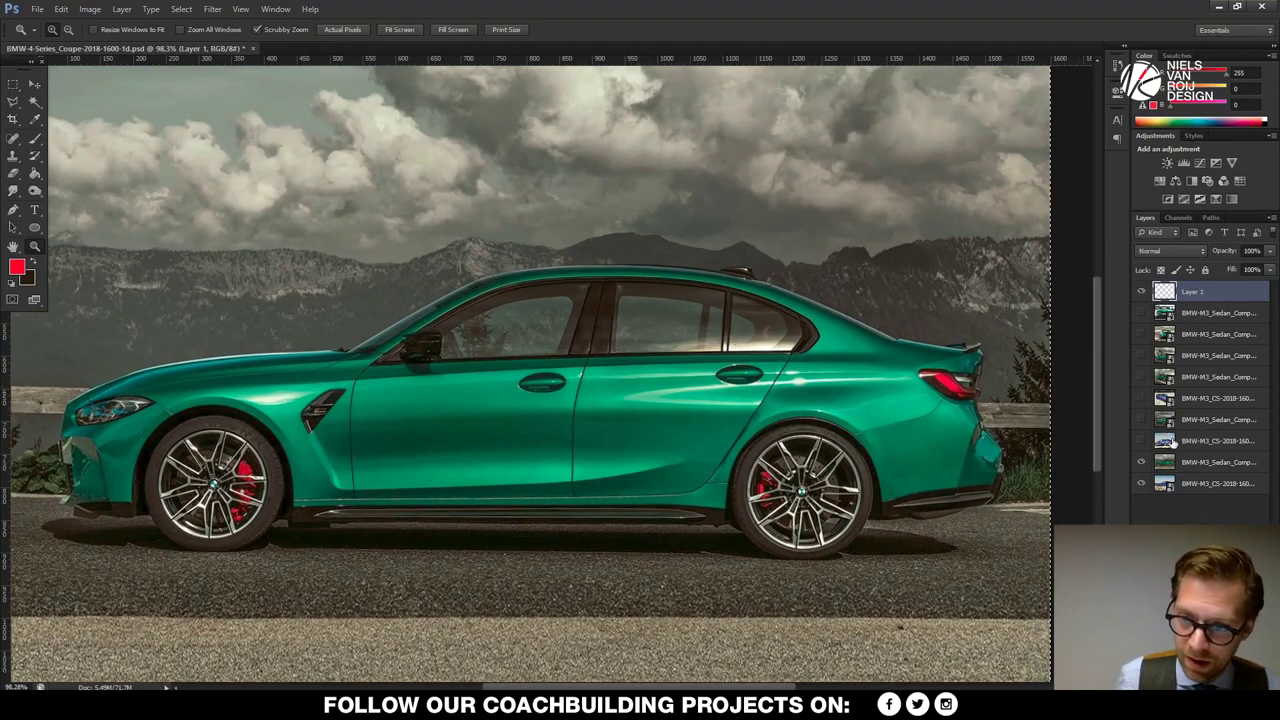
pyautogui.click(34, 139)
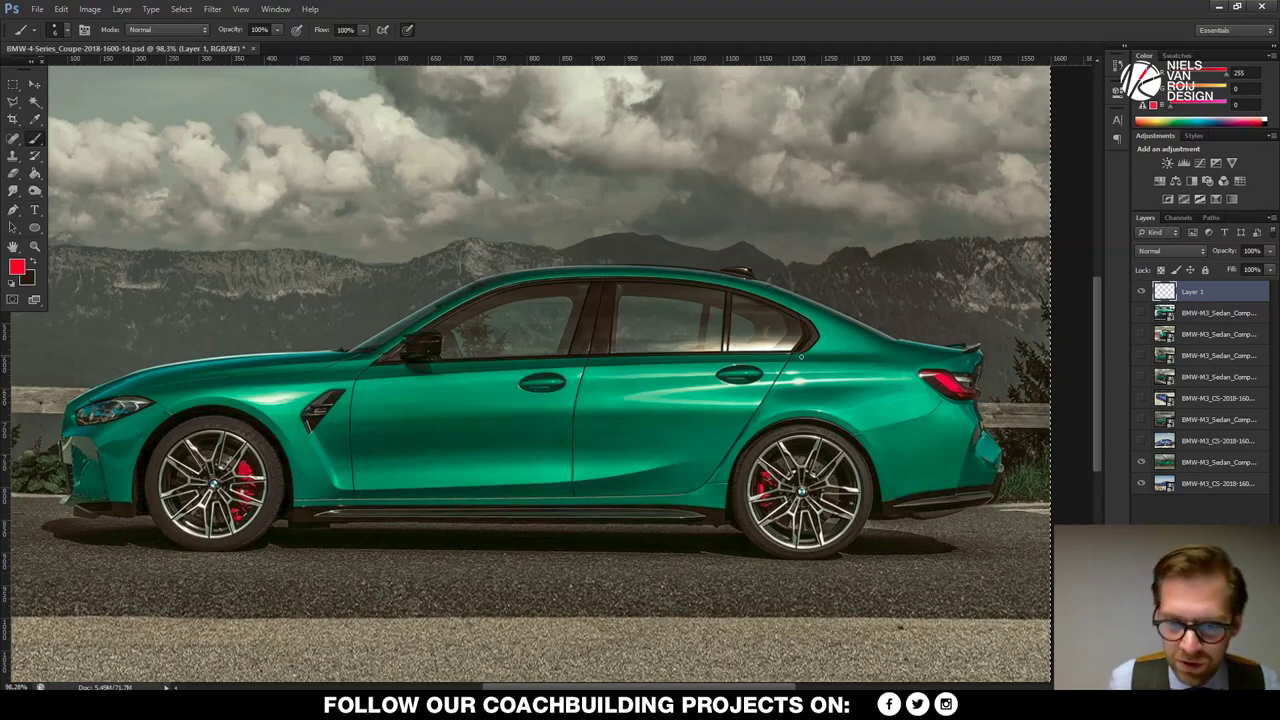
pyautogui.moveTo(752, 344)
pyautogui.mouseDown()
pyautogui.moveTo(827, 316)
pyautogui.moveTo(818, 296)
pyautogui.mouseUp()
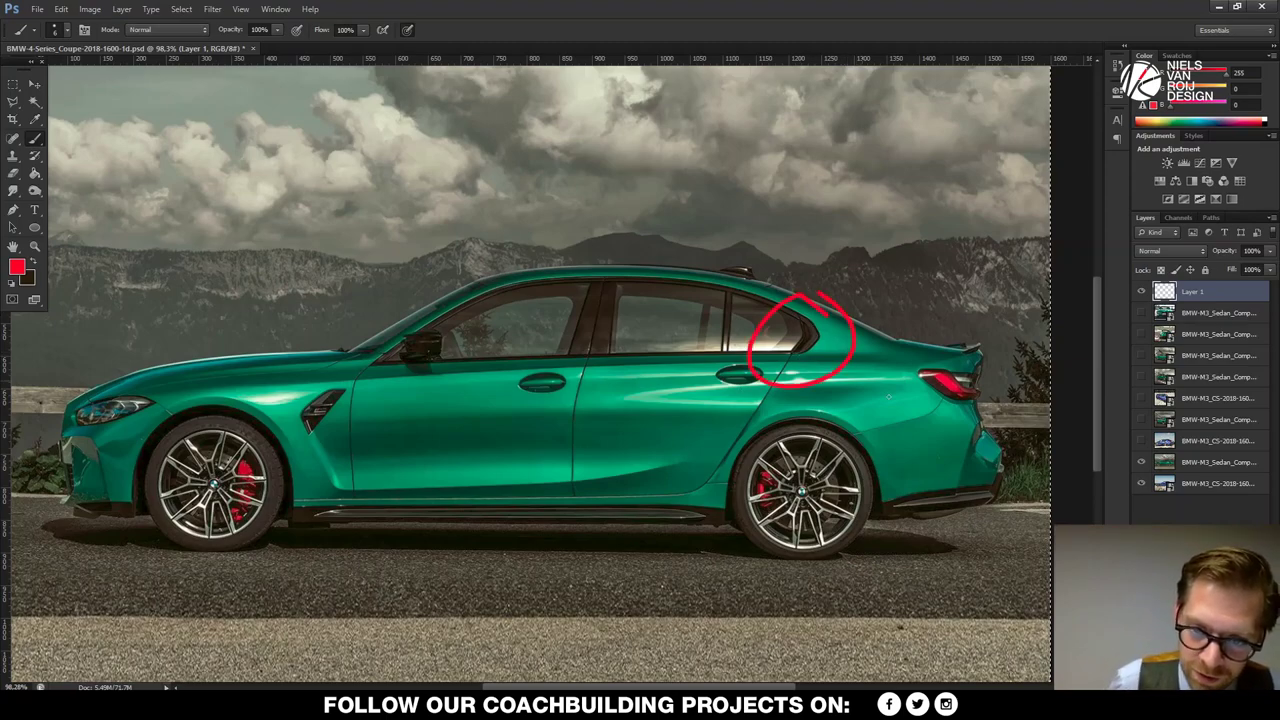
pyautogui.click(1141, 462)
pyautogui.click(1141, 462)
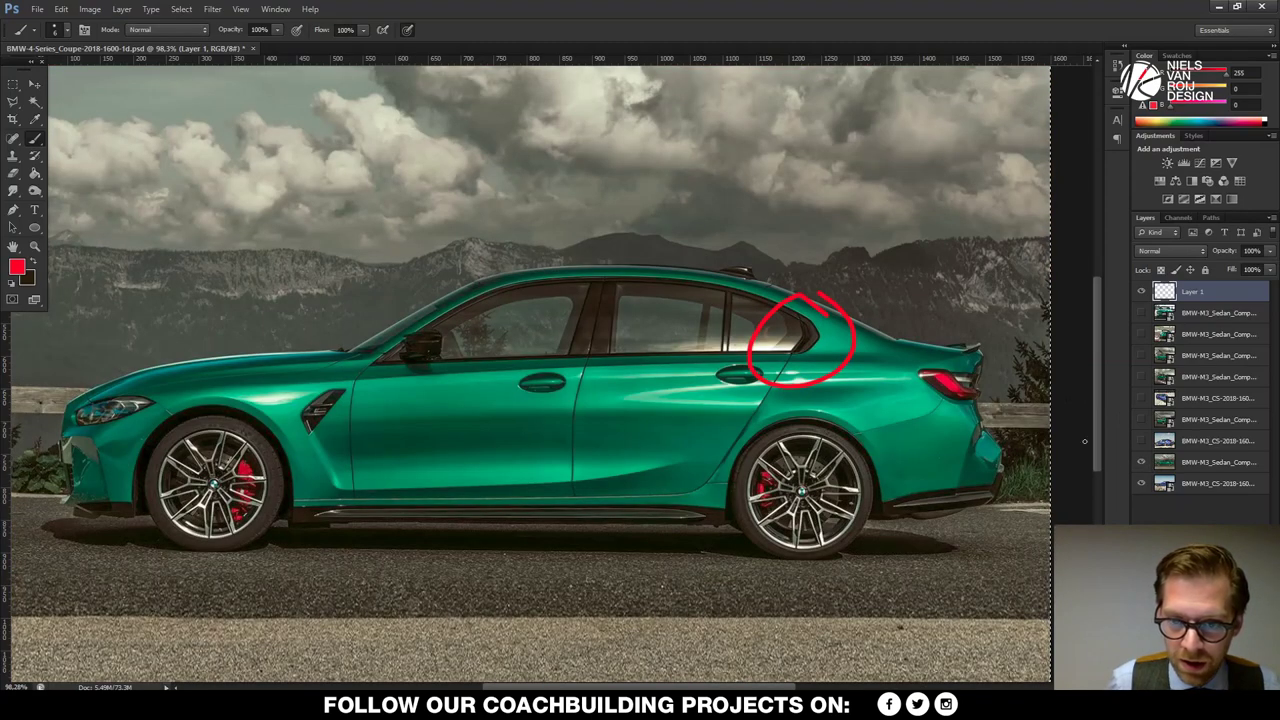
pyautogui.moveTo(797, 316); pyautogui.dragTo(797, 349)
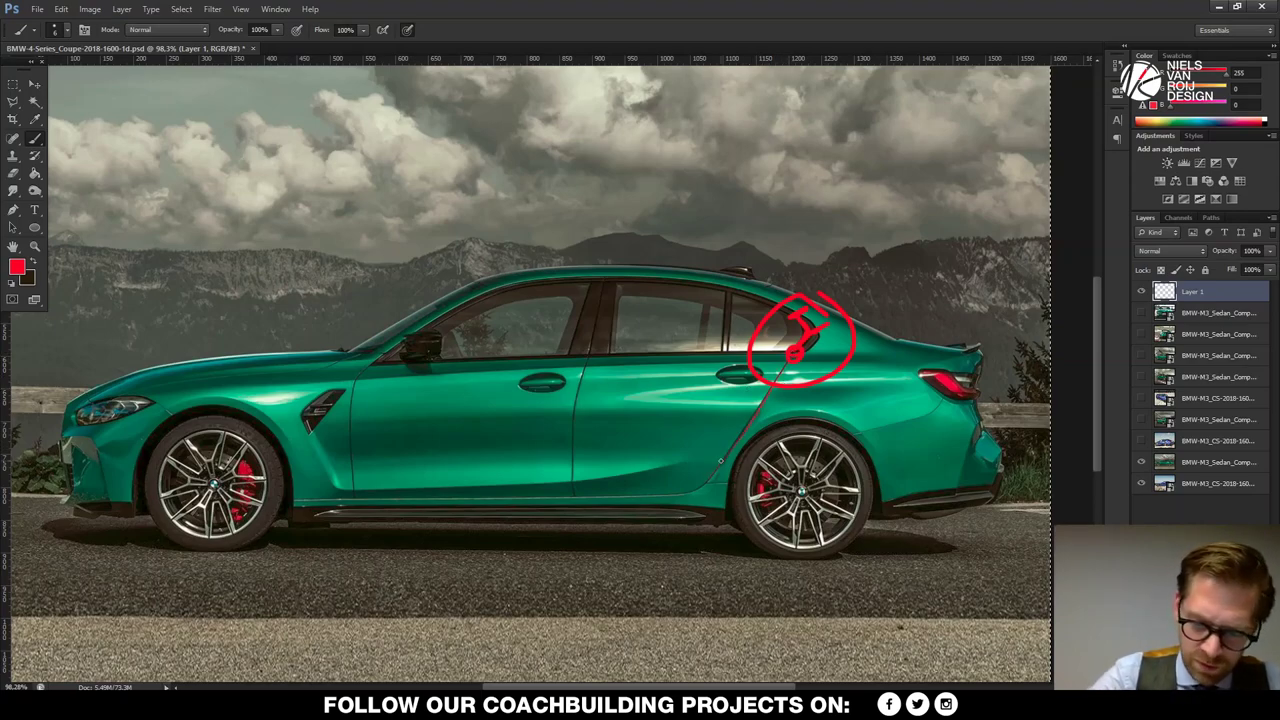
# - Undo the red brush marks around the green sedan's rear side window and door shut line
pyautogui.press('a')
pyautogui.hotkey('ctrl', 'alt', 'z')
pyautogui.hotkey('ctrl', 'alt', 'z')
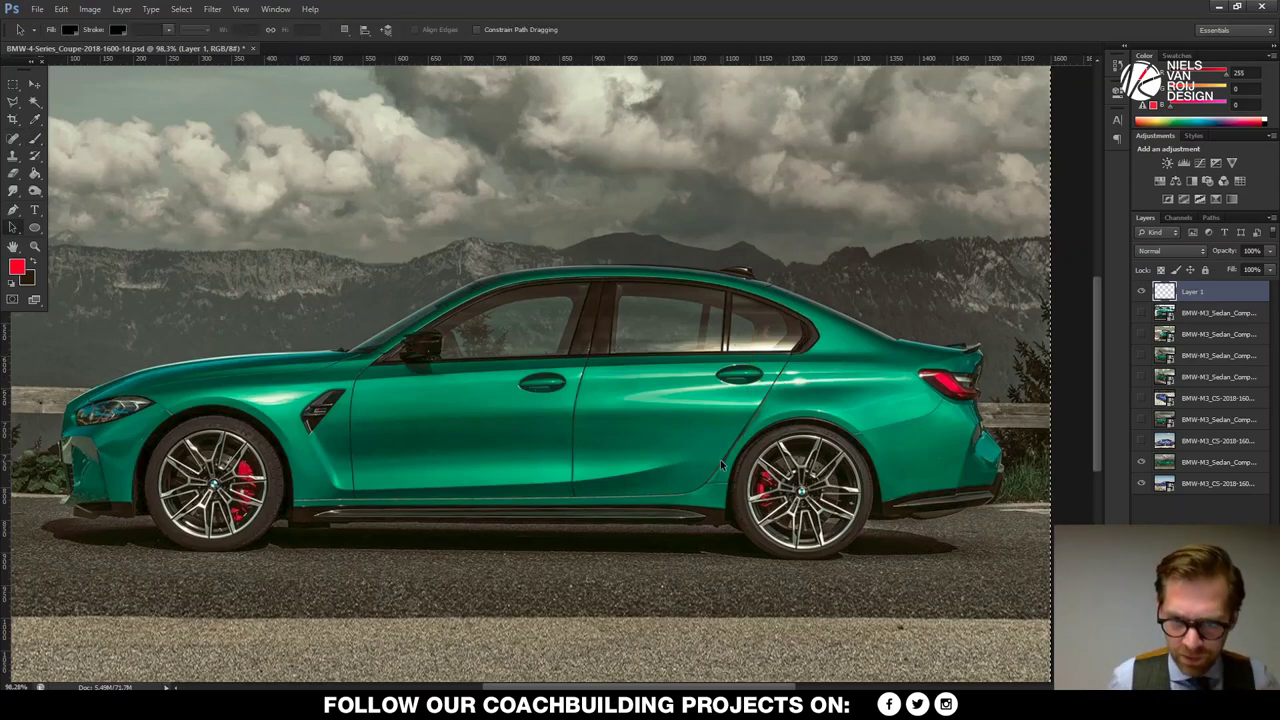
# - Compare the blue and green sedans' side views by toggling the green photo, with the rear half enlarged
pyautogui.click(1141, 463)
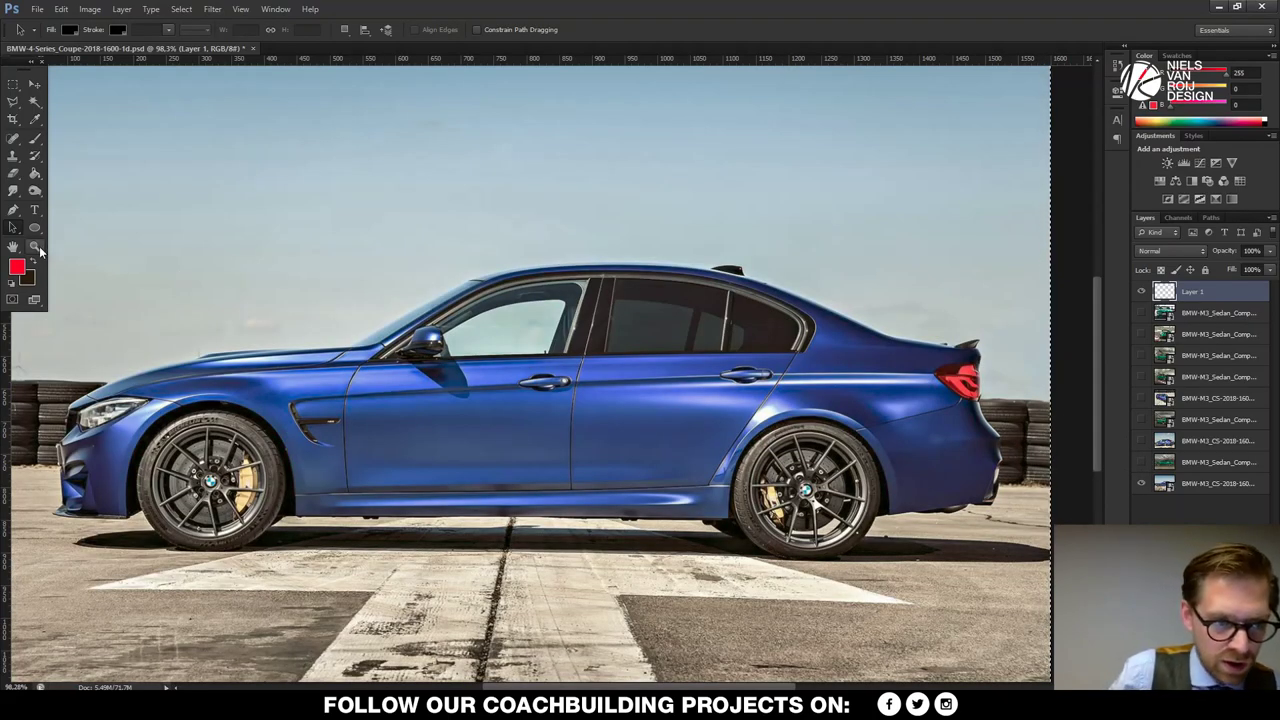
pyautogui.click(34, 246)
pyautogui.moveTo(924, 438); pyautogui.dragTo(955, 432)
pyautogui.click(1141, 462)
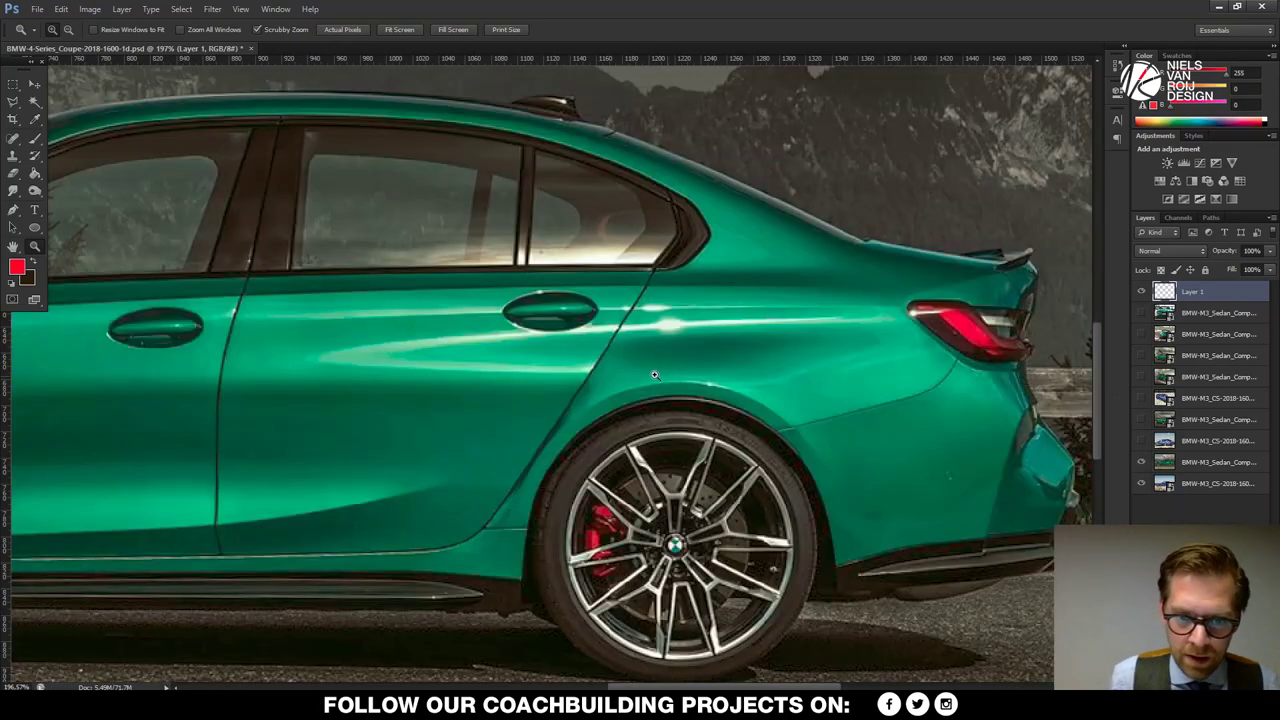
# - Brush red lines along the highlight on the green sedan's rear door, the rear door's shut line and the rear fender surface
pyautogui.click(34, 139)
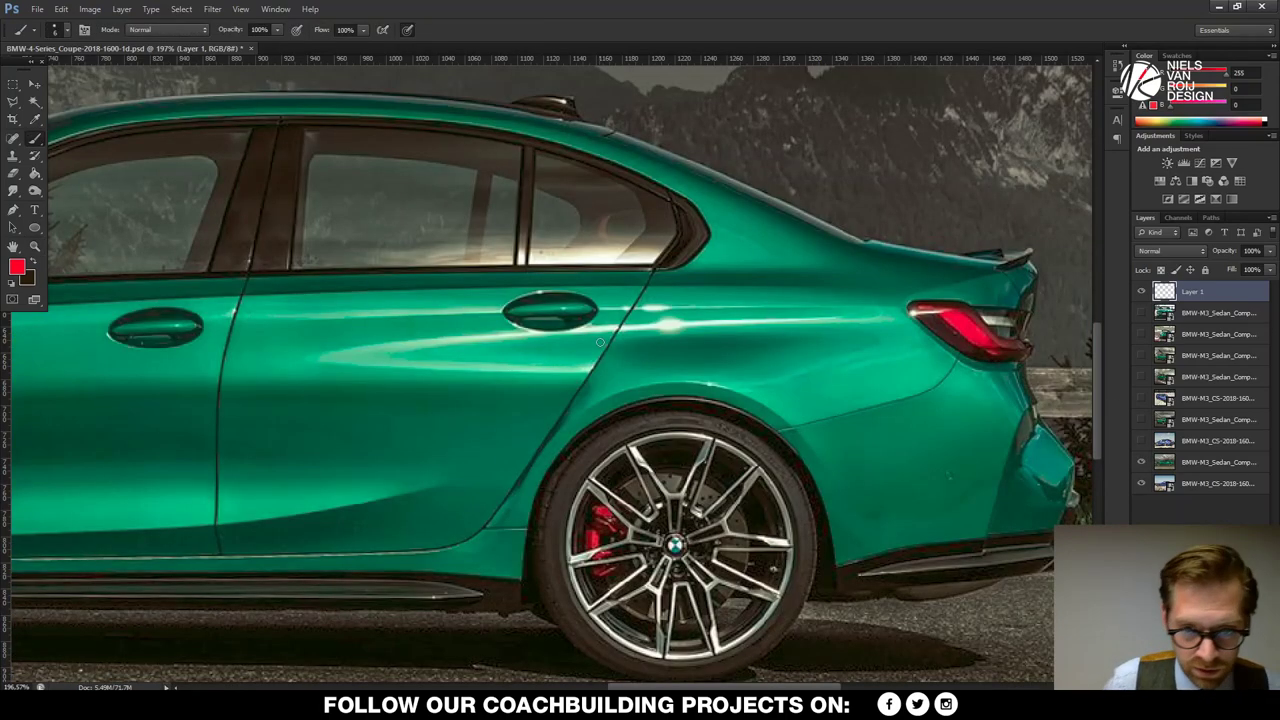
pyautogui.moveTo(898, 321); pyautogui.dragTo(508, 322)
pyautogui.moveTo(830, 319)
pyautogui.mouseDown()
pyautogui.moveTo(673, 317)
pyautogui.moveTo(315, 350)
pyautogui.moveTo(418, 336)
pyautogui.moveTo(346, 380)
pyautogui.moveTo(590, 377)
pyautogui.mouseUp()
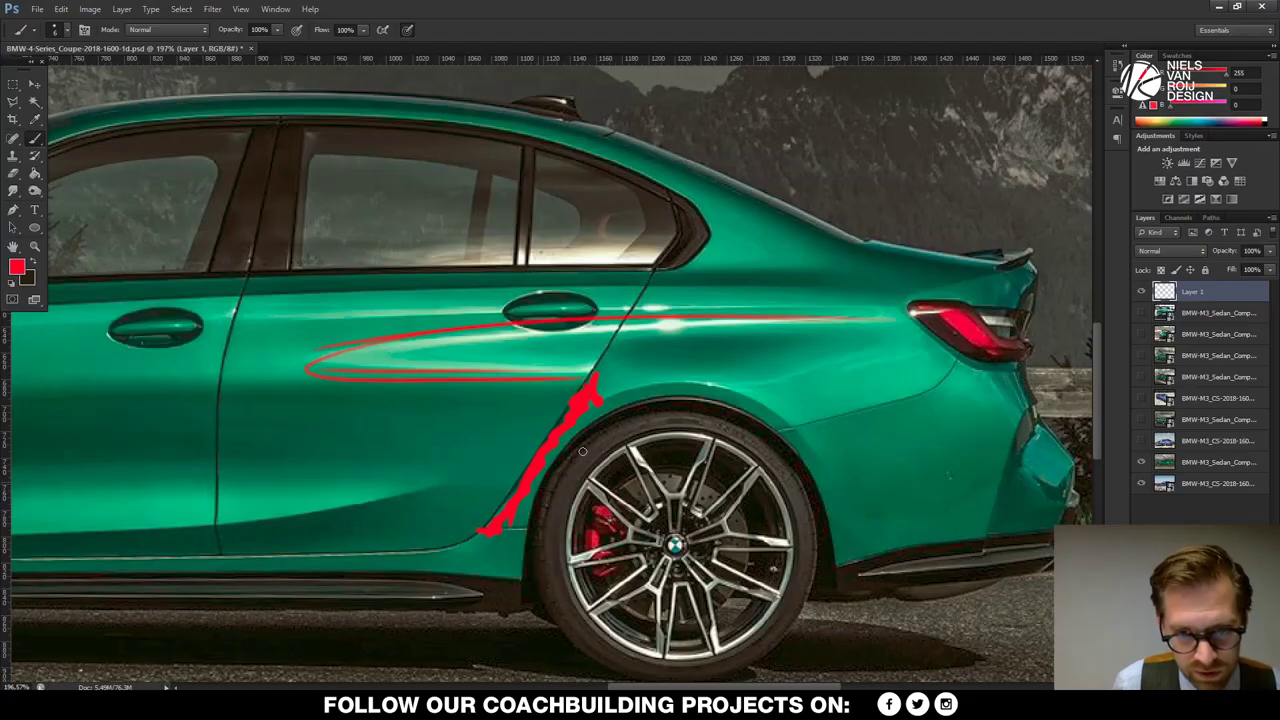
pyautogui.moveTo(621, 347)
pyautogui.mouseDown()
pyautogui.moveTo(728, 335)
pyautogui.moveTo(624, 346)
pyautogui.moveTo(894, 342)
pyautogui.moveTo(724, 380)
pyautogui.moveTo(655, 344)
pyautogui.moveTo(896, 343)
pyautogui.mouseUp()
pyautogui.moveTo(896, 343); pyautogui.dragTo(765, 382)
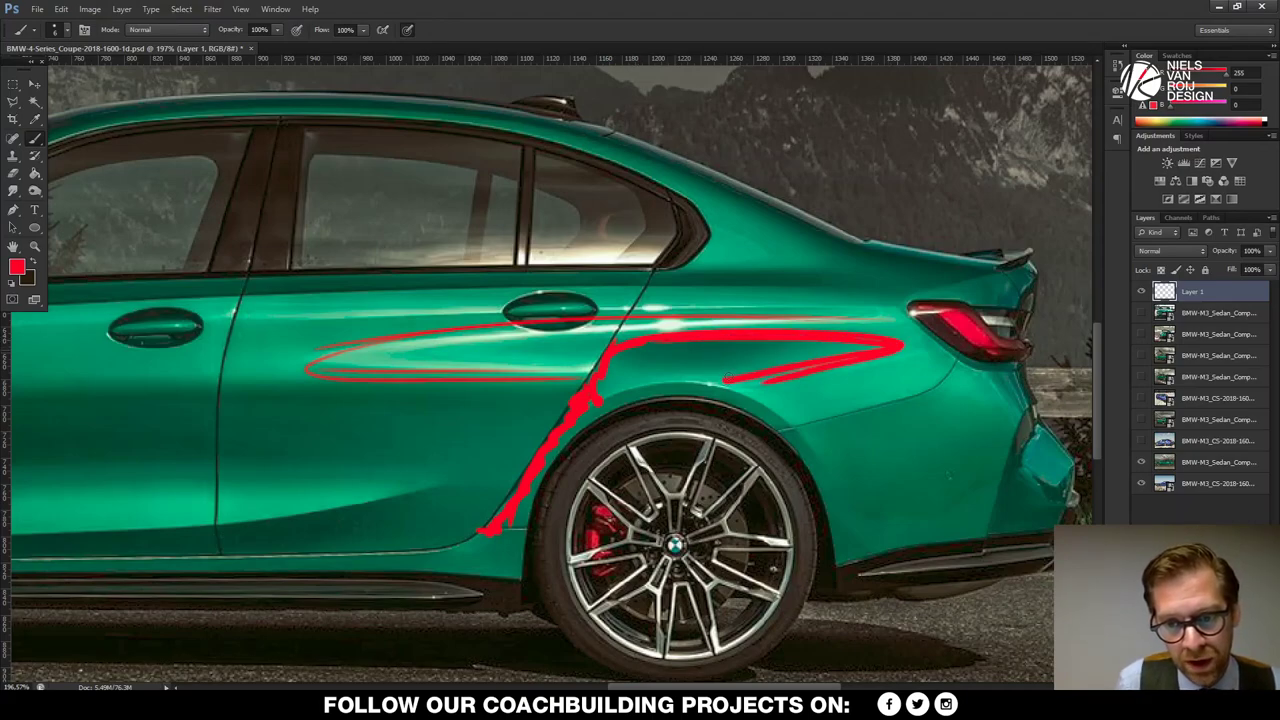
pyautogui.moveTo(657, 337)
pyautogui.mouseDown()
pyautogui.moveTo(872, 341)
pyautogui.moveTo(740, 390)
pyautogui.mouseUp()
pyautogui.moveTo(607, 343)
pyautogui.mouseDown()
pyautogui.moveTo(550, 426)
pyautogui.moveTo(617, 354)
pyautogui.moveTo(516, 480)
pyautogui.mouseUp()
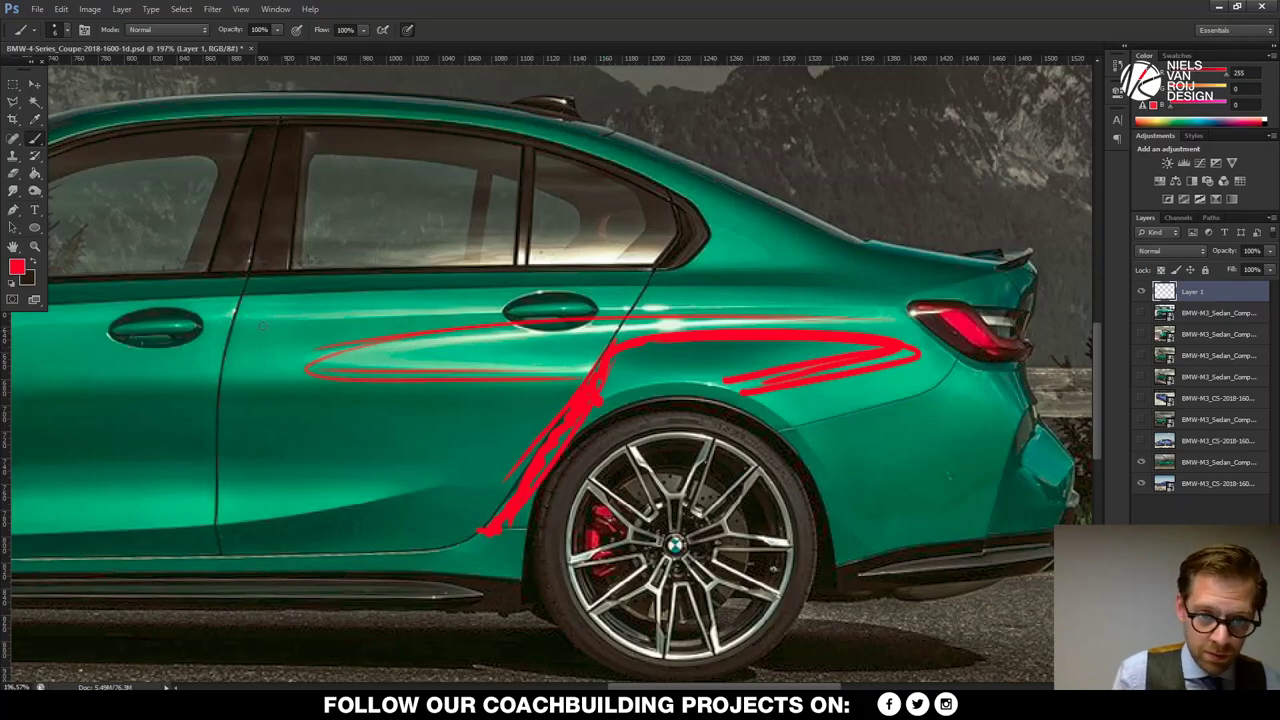
# - Show the whole green sedan and brush a red arrow pointing at the rear corner of its side window
pyautogui.click(34, 245)
pyautogui.moveTo(483, 346); pyautogui.dragTo(295, 399)
pyautogui.click(637, 463)
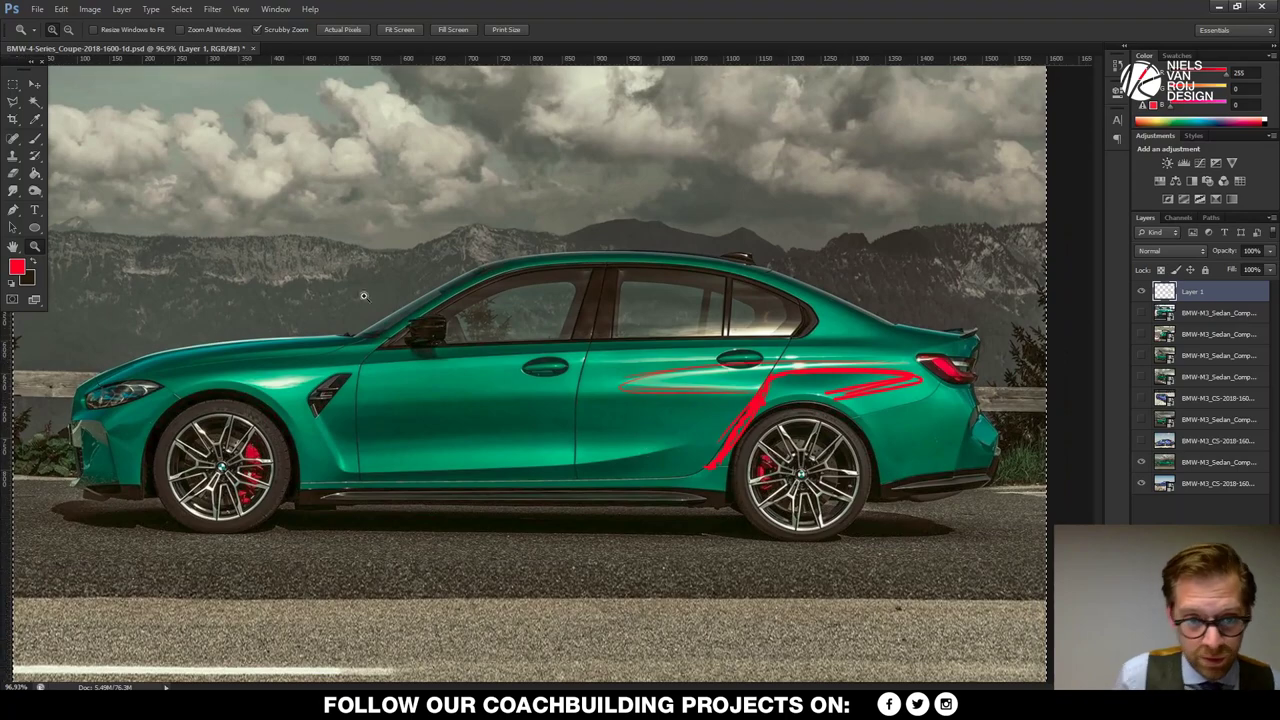
pyautogui.press('b')
pyautogui.moveTo(952, 249); pyautogui.dragTo(812, 298)
pyautogui.moveTo(855, 262)
pyautogui.mouseDown()
pyautogui.moveTo(810, 297)
pyautogui.moveTo(868, 301)
pyautogui.mouseUp()
pyautogui.click(1141, 462)
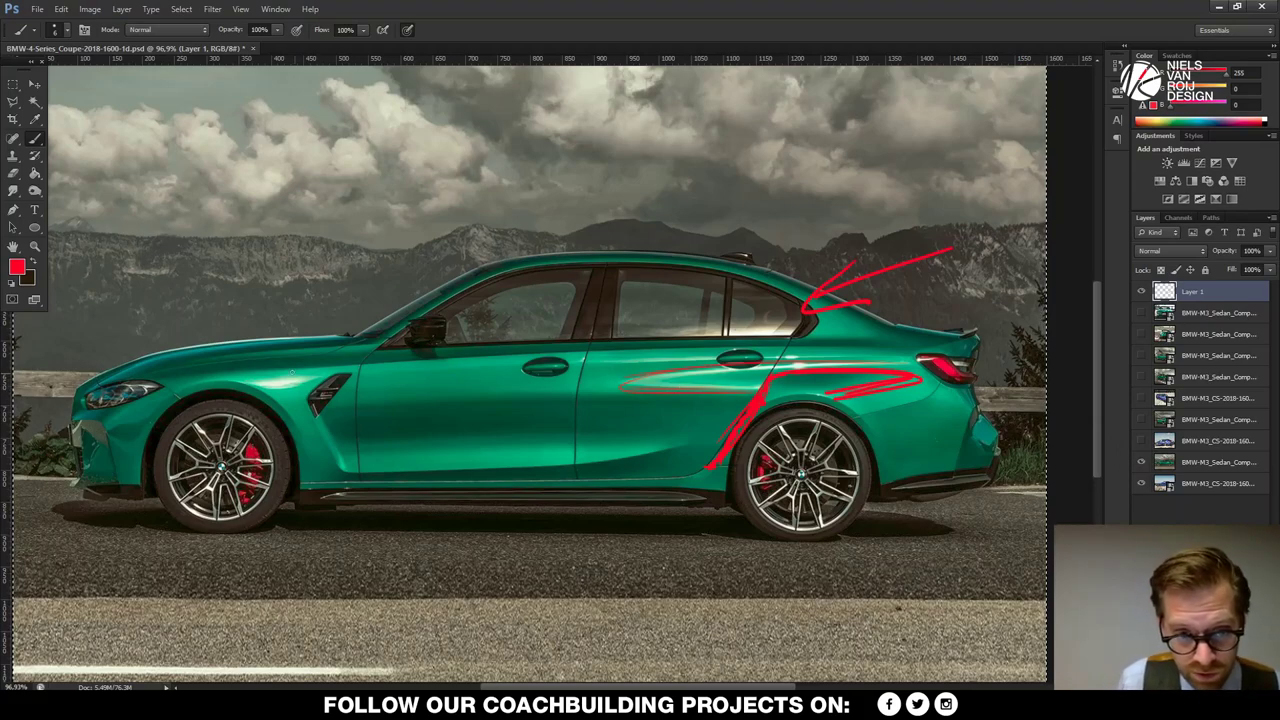
# - Trace the shoulder line in red, add short marks above the front wheel and at the taillight, and clear all red marks
pyautogui.moveTo(360, 364); pyautogui.dragTo(880, 352)
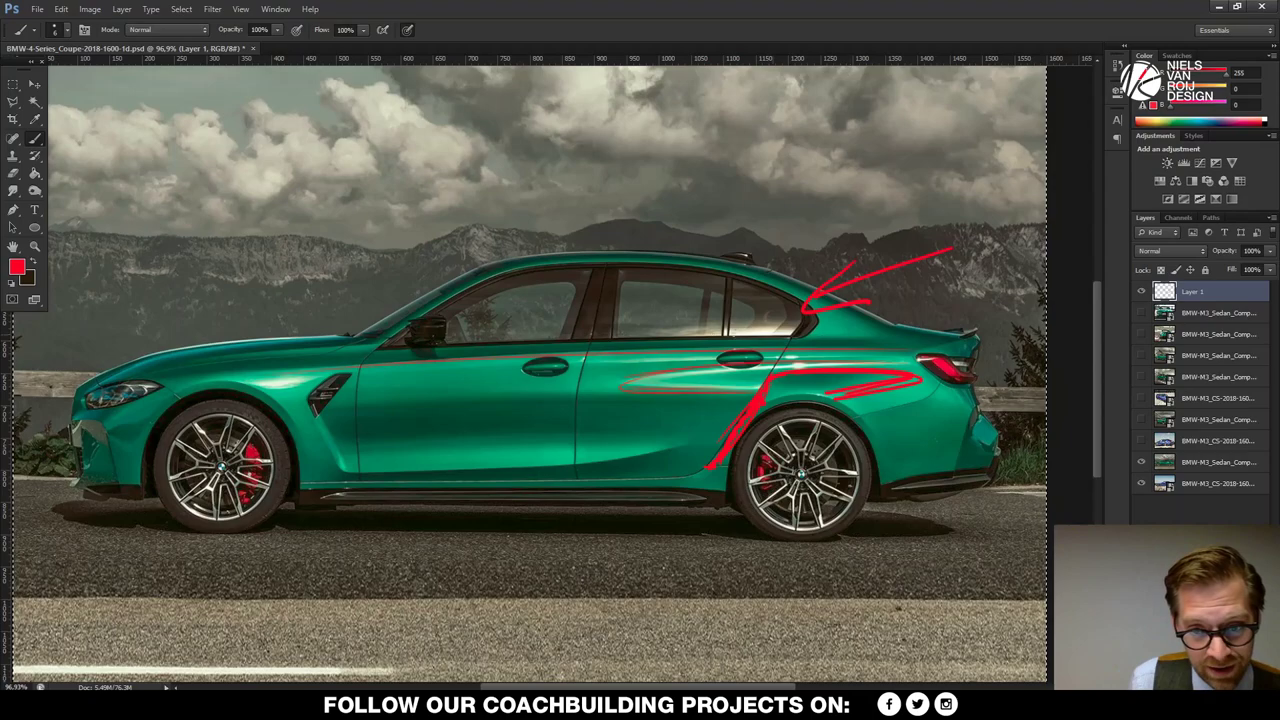
pyautogui.moveTo(262, 356); pyautogui.dragTo(251, 387)
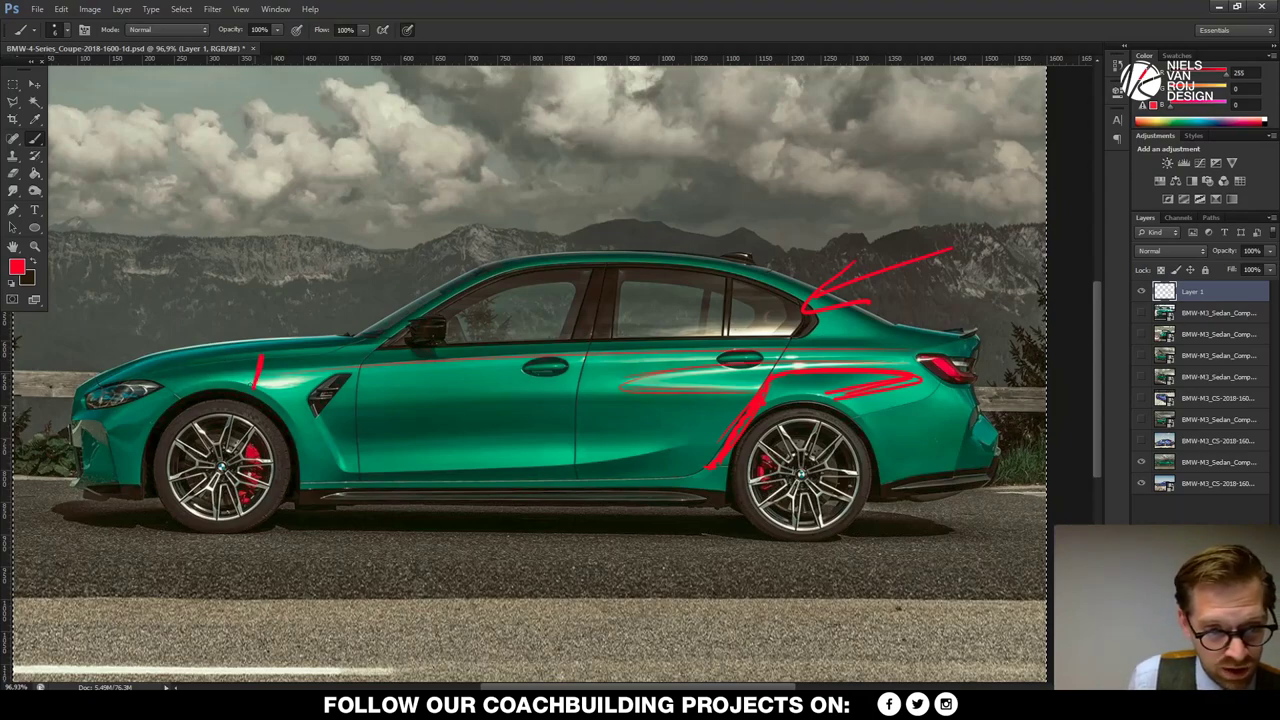
pyautogui.moveTo(928, 336); pyautogui.dragTo(920, 358)
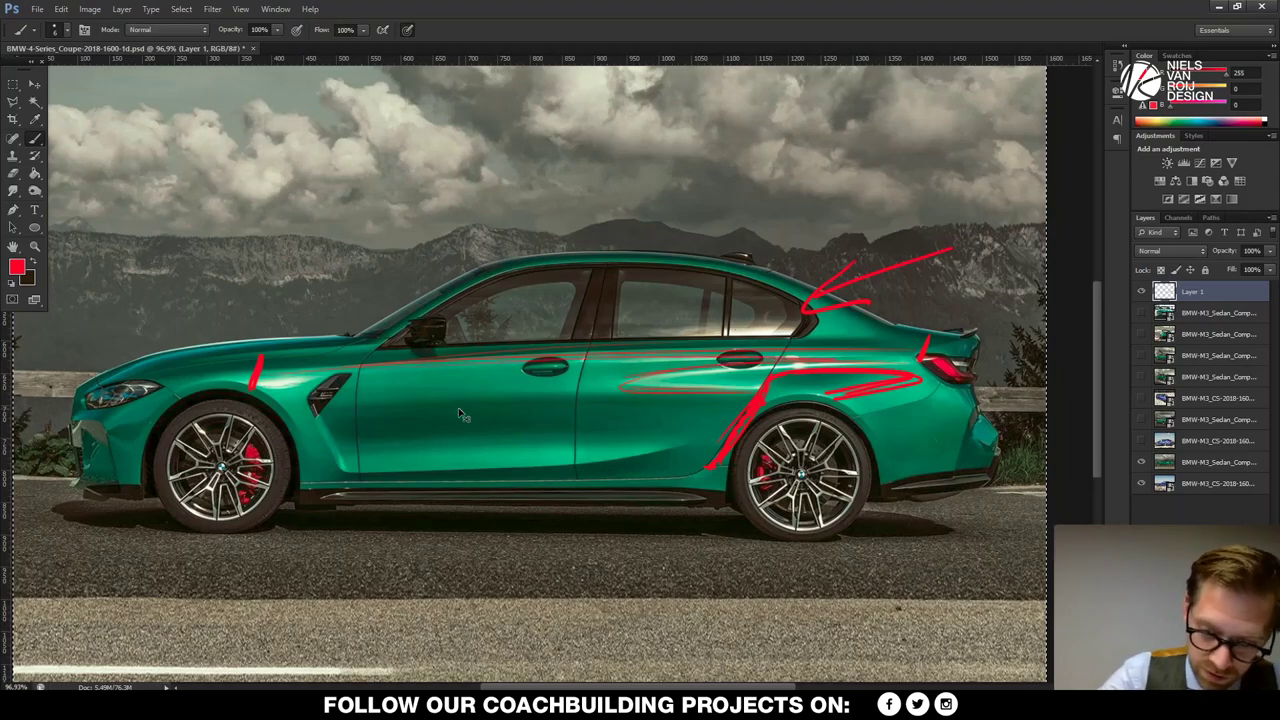
pyautogui.press('Delete')
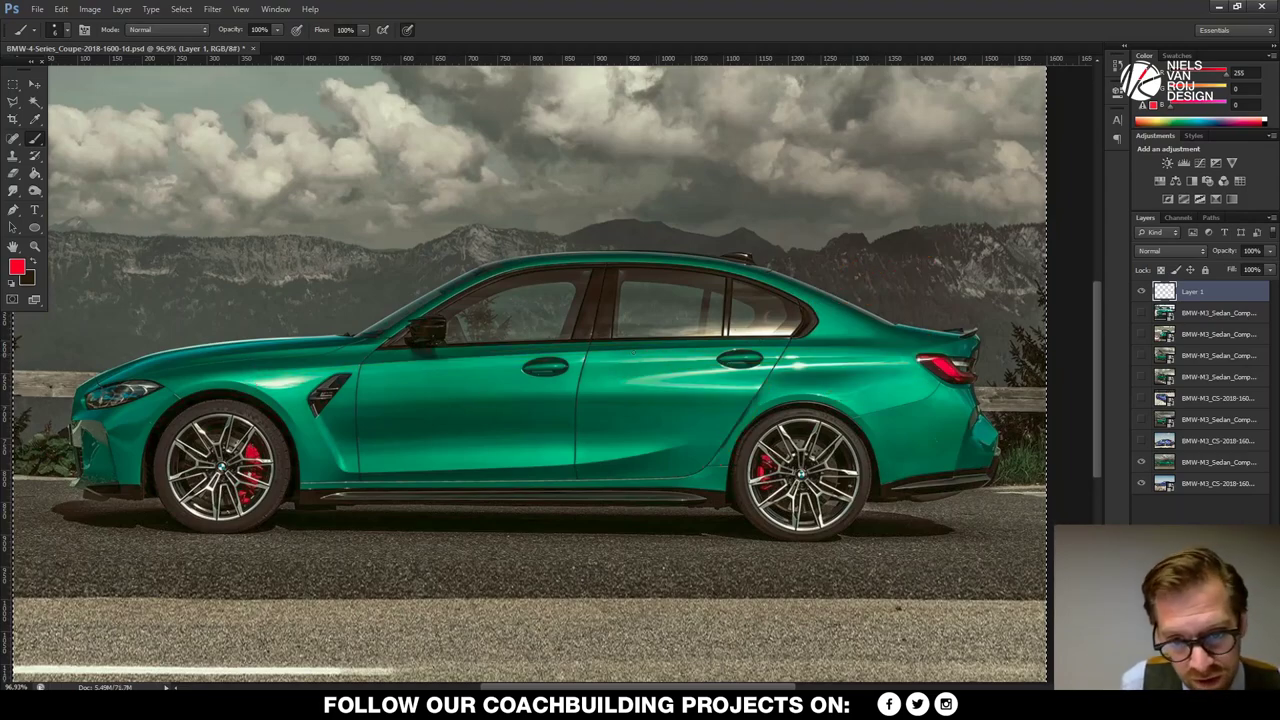
# - Brush red lines along the green sedan's shoulder line, rear door handle highlight and rear fender surface up to the taillight
pyautogui.moveTo(380, 352); pyautogui.dragTo(773, 349)
pyautogui.moveTo(624, 361); pyautogui.dragTo(945, 356)
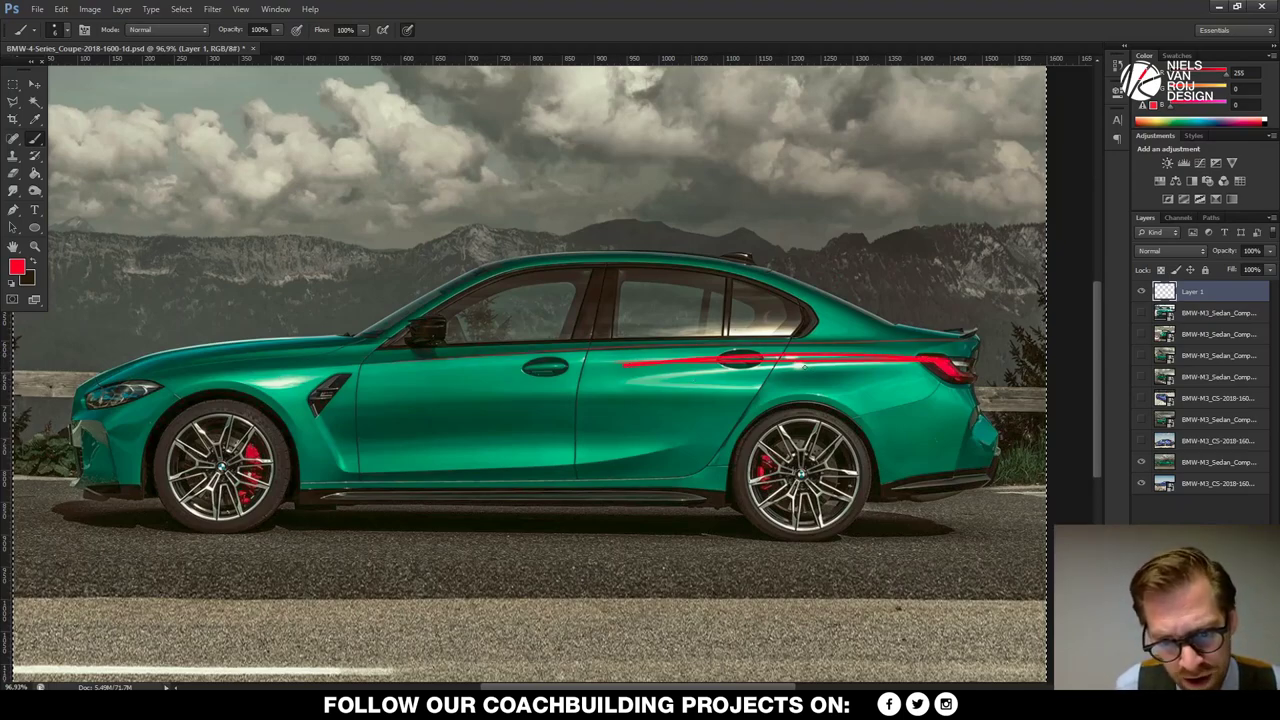
pyautogui.moveTo(740, 368)
pyautogui.mouseDown()
pyautogui.moveTo(614, 383)
pyautogui.moveTo(747, 403)
pyautogui.mouseUp()
pyautogui.moveTo(914, 376); pyautogui.dragTo(825, 401)
# - Trace the lower door creases in red, extend one over the rear wheel, and mark the door surfaces behind the front wheel
pyautogui.moveTo(358, 475); pyautogui.dragTo(575, 462)
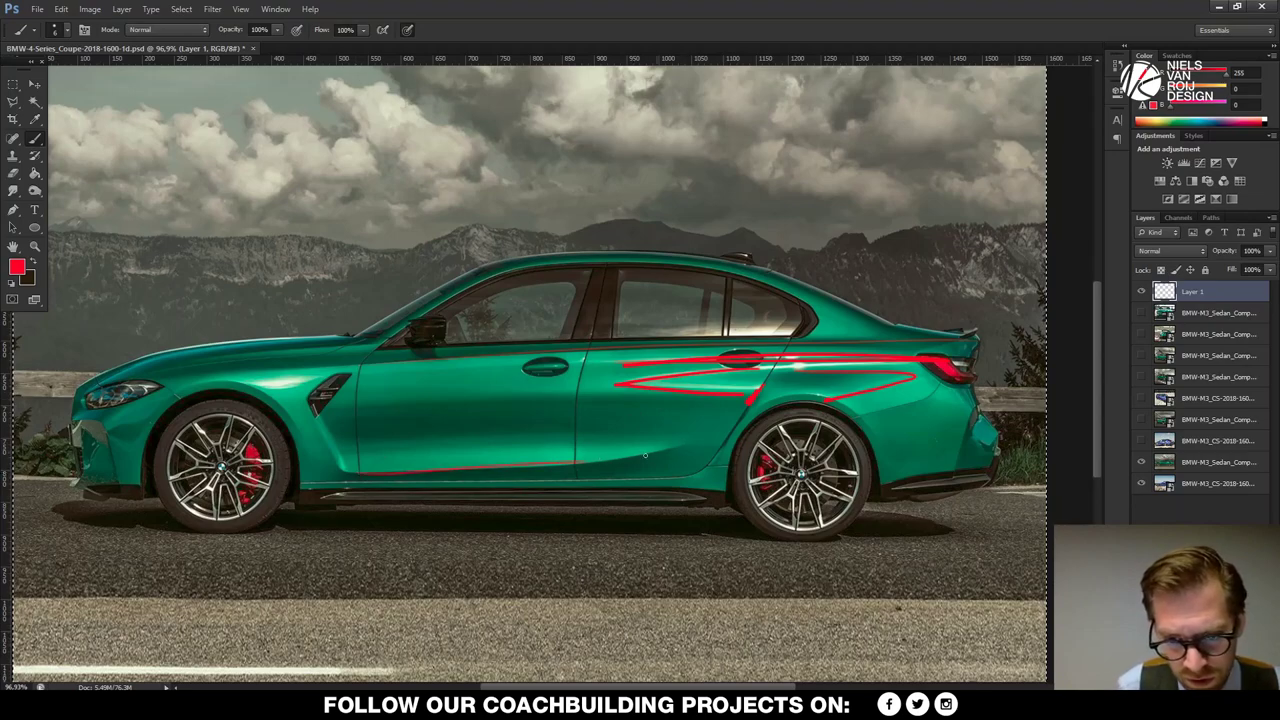
pyautogui.moveTo(610, 478); pyautogui.dragTo(812, 427)
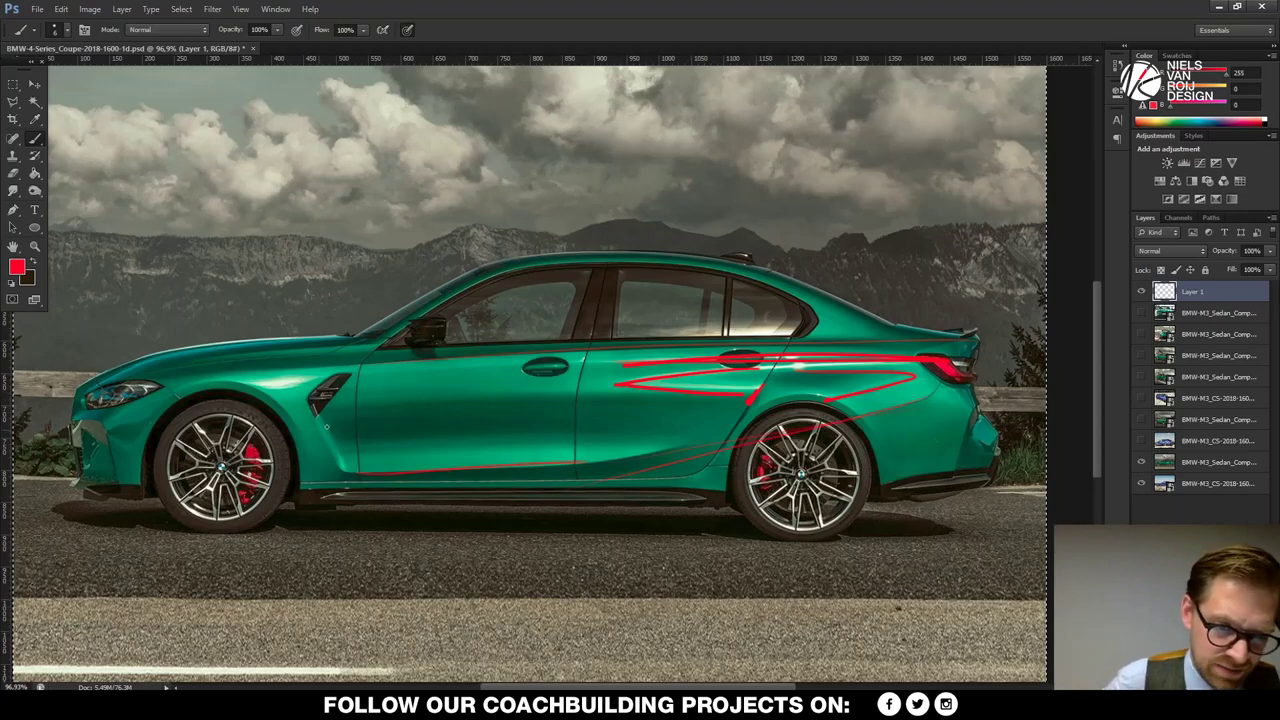
pyautogui.moveTo(313, 406)
pyautogui.mouseDown()
pyautogui.moveTo(343, 470)
pyautogui.moveTo(613, 460)
pyautogui.mouseUp()
pyautogui.moveTo(358, 447); pyautogui.dragTo(685, 427)
pyautogui.moveTo(470, 466)
pyautogui.mouseDown()
pyautogui.moveTo(596, 430)
pyautogui.moveTo(563, 463)
pyautogui.moveTo(628, 448)
pyautogui.mouseUp()
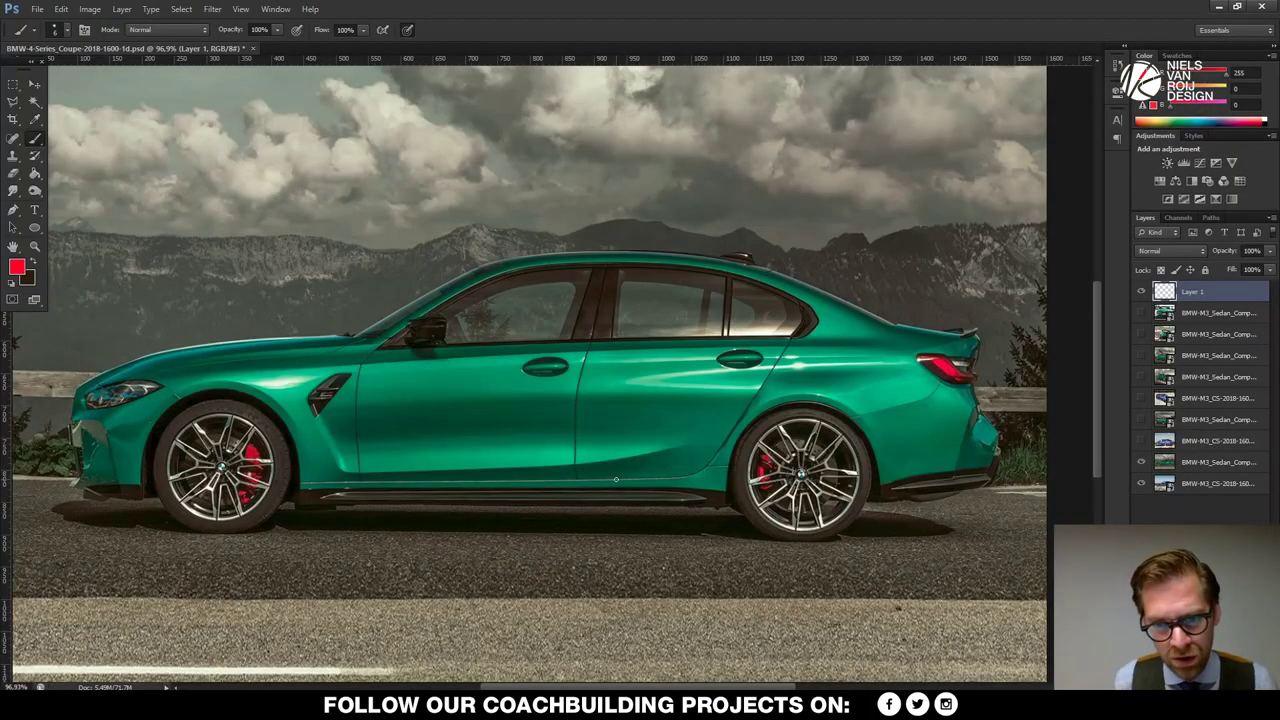
# - Compare the blue and green sedans' side views by repeatedly toggling the green photo's visibility
pyautogui.click(1141, 462)
pyautogui.click(1141, 463)
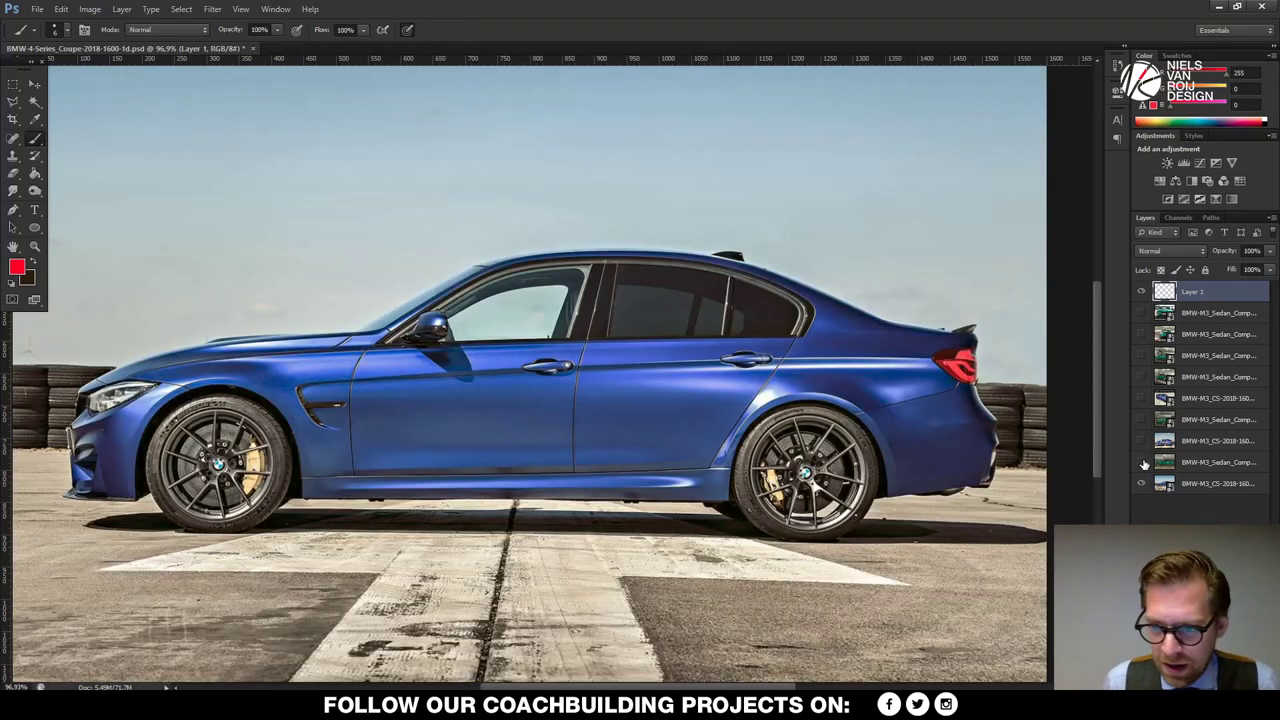
pyautogui.click(1142, 464)
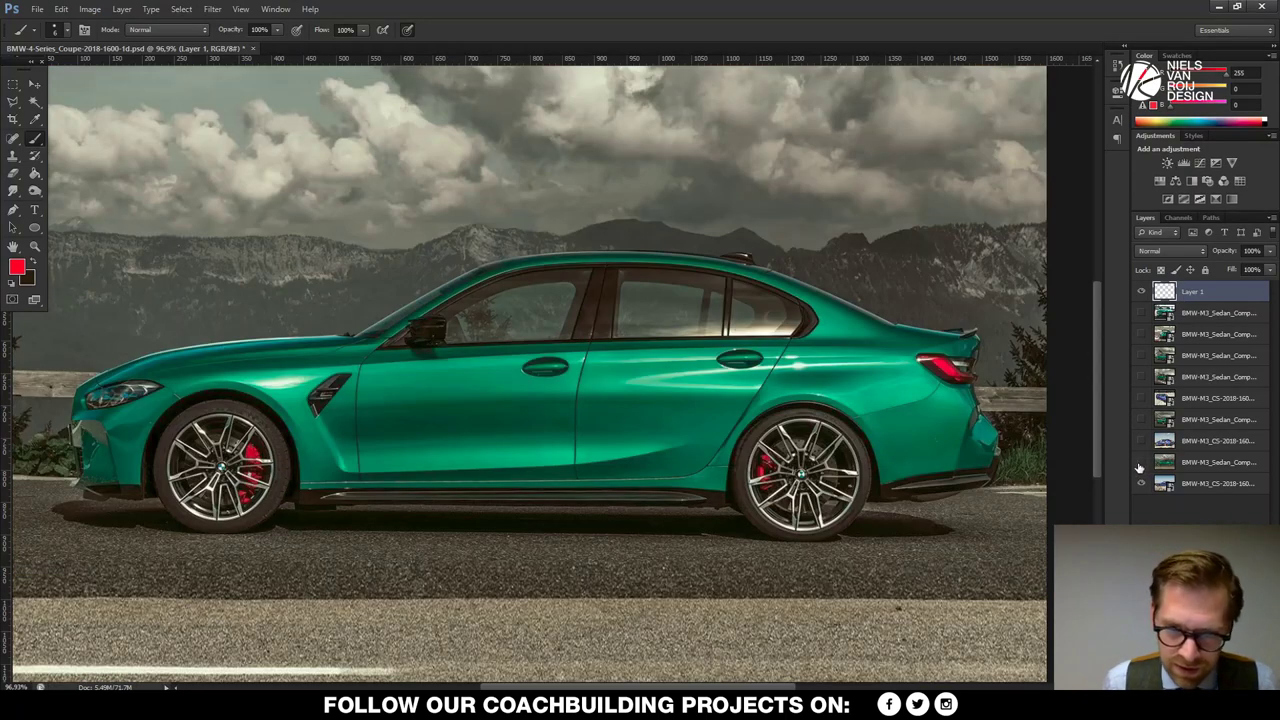
pyautogui.click(1140, 466)
pyautogui.click(1141, 464)
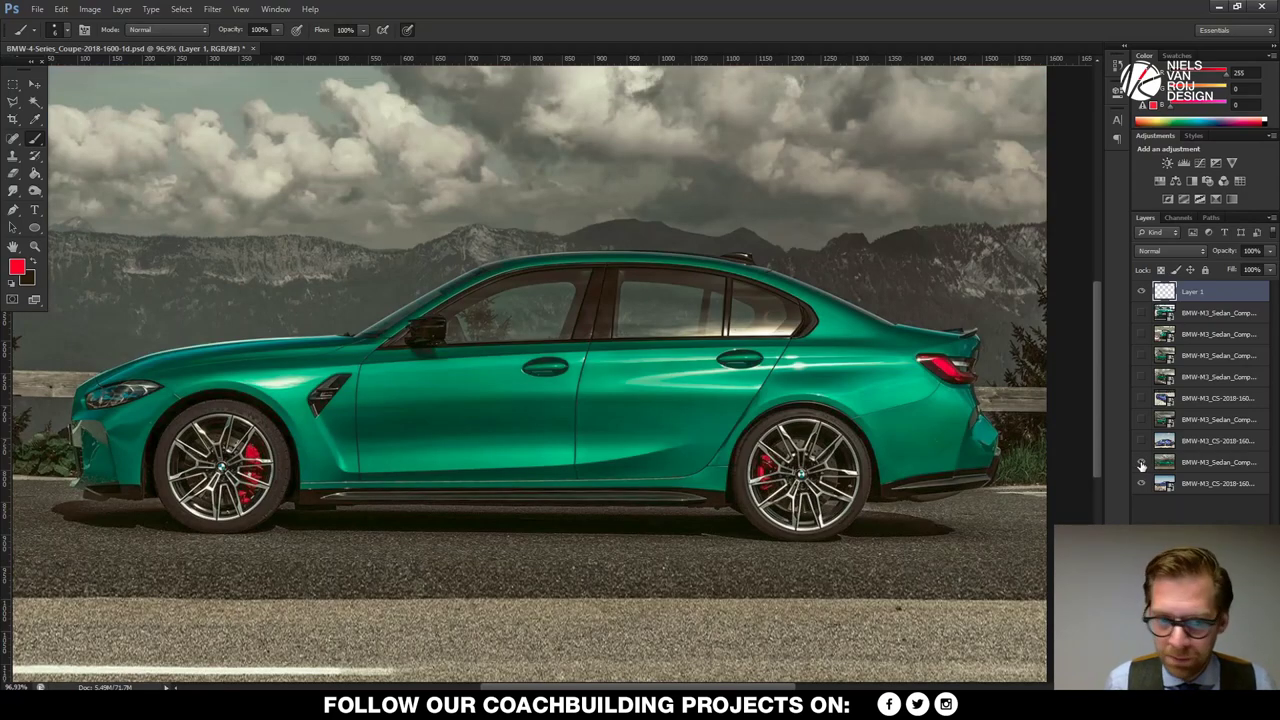
pyautogui.click(1141, 465)
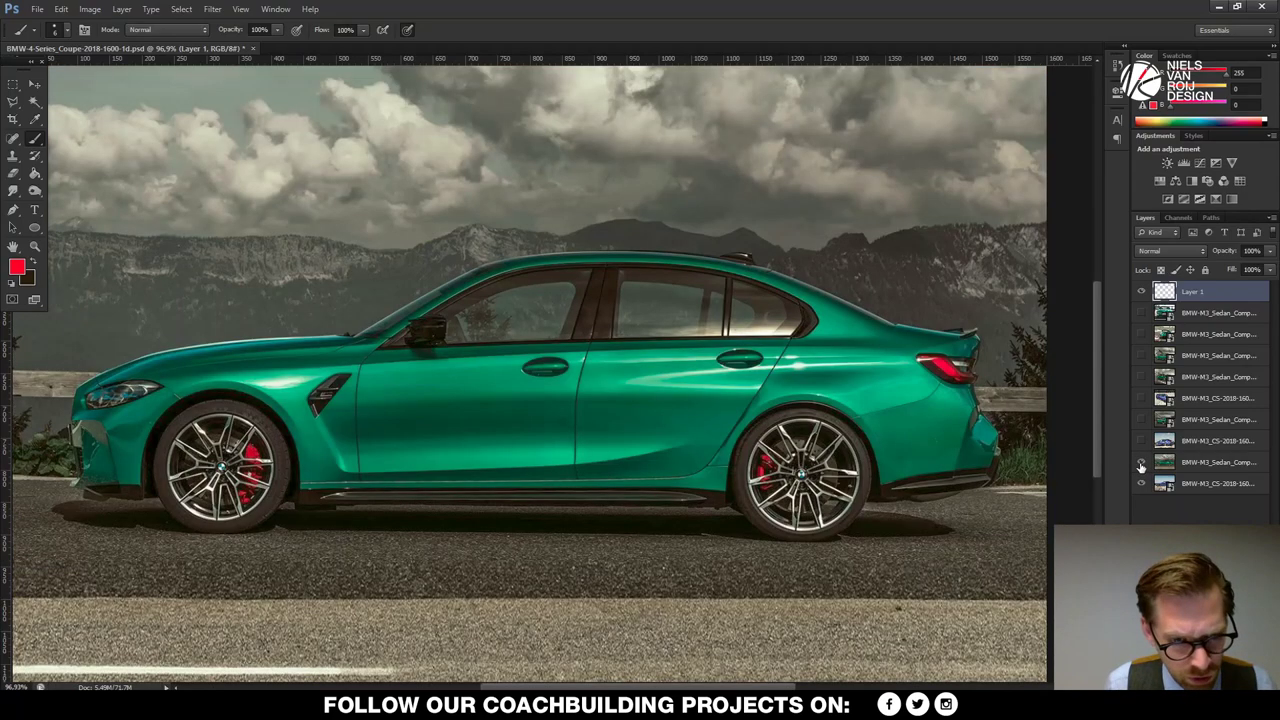
pyautogui.click(1141, 464)
pyautogui.click(1141, 465)
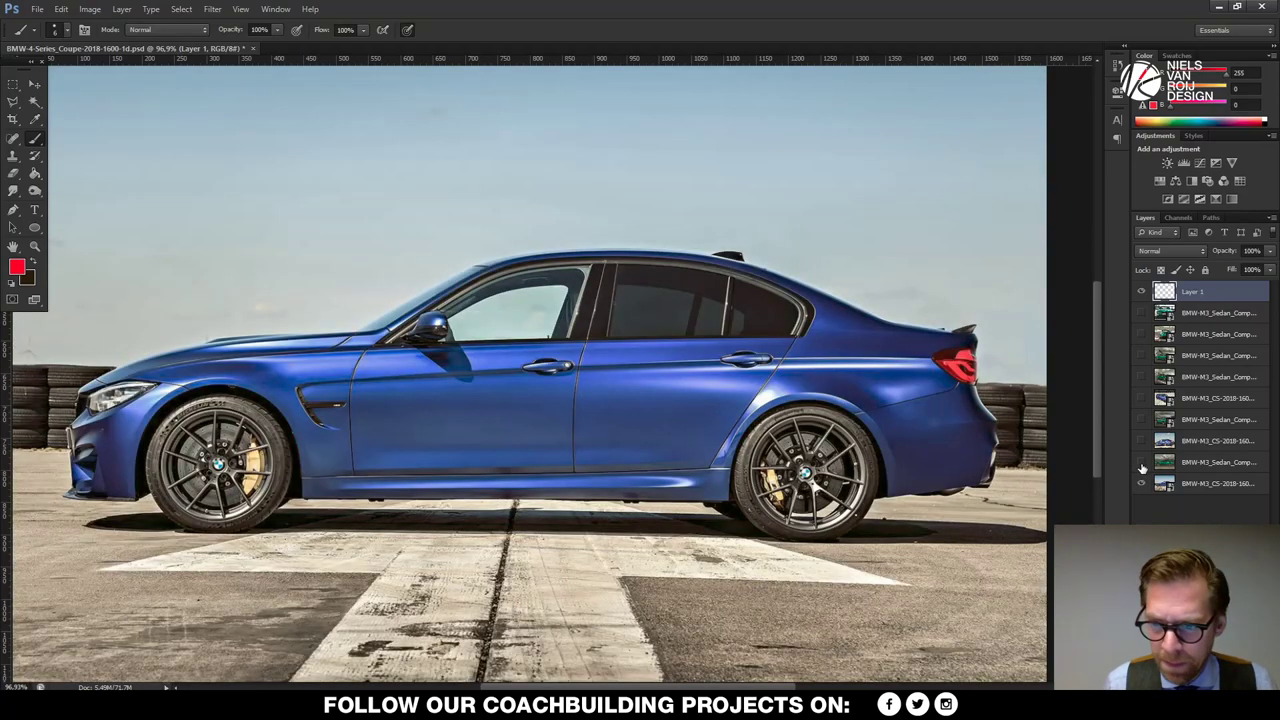
pyautogui.click(1141, 465)
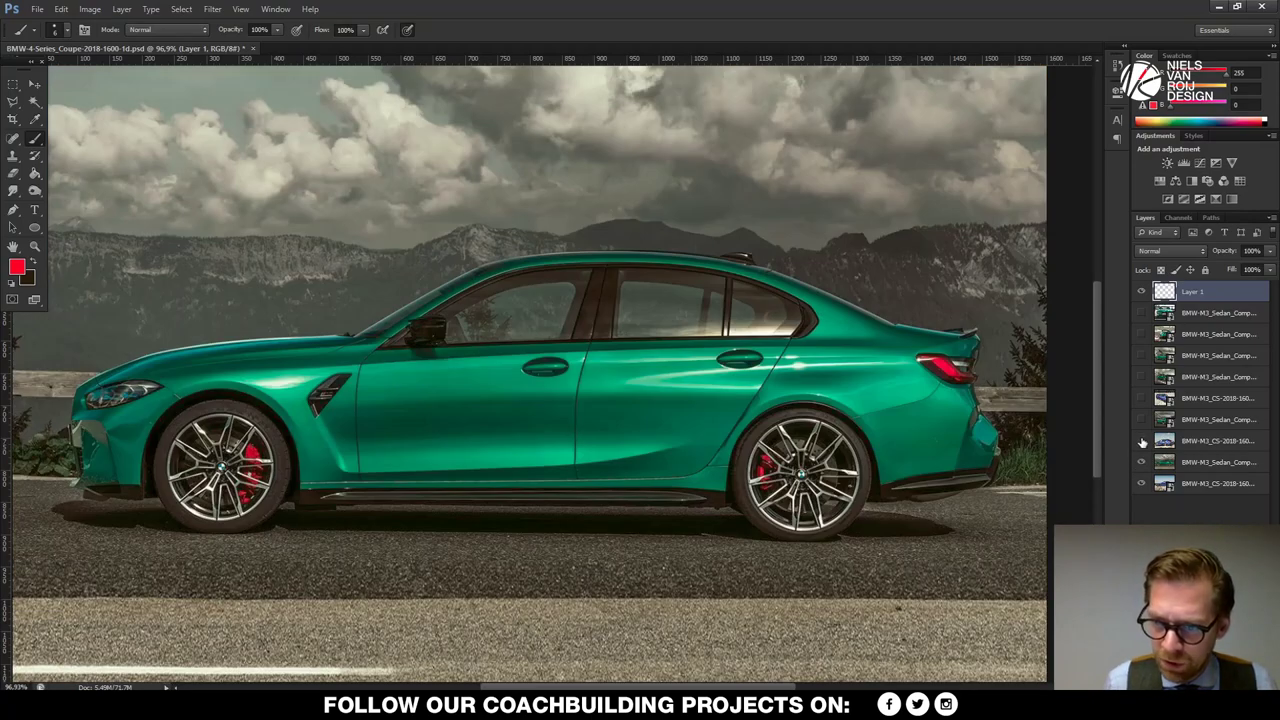
# - Show the blue and green rear three-quarter photos and trace the green car's vertical bumper slot and lower side trim in red
pyautogui.click(1140, 441)
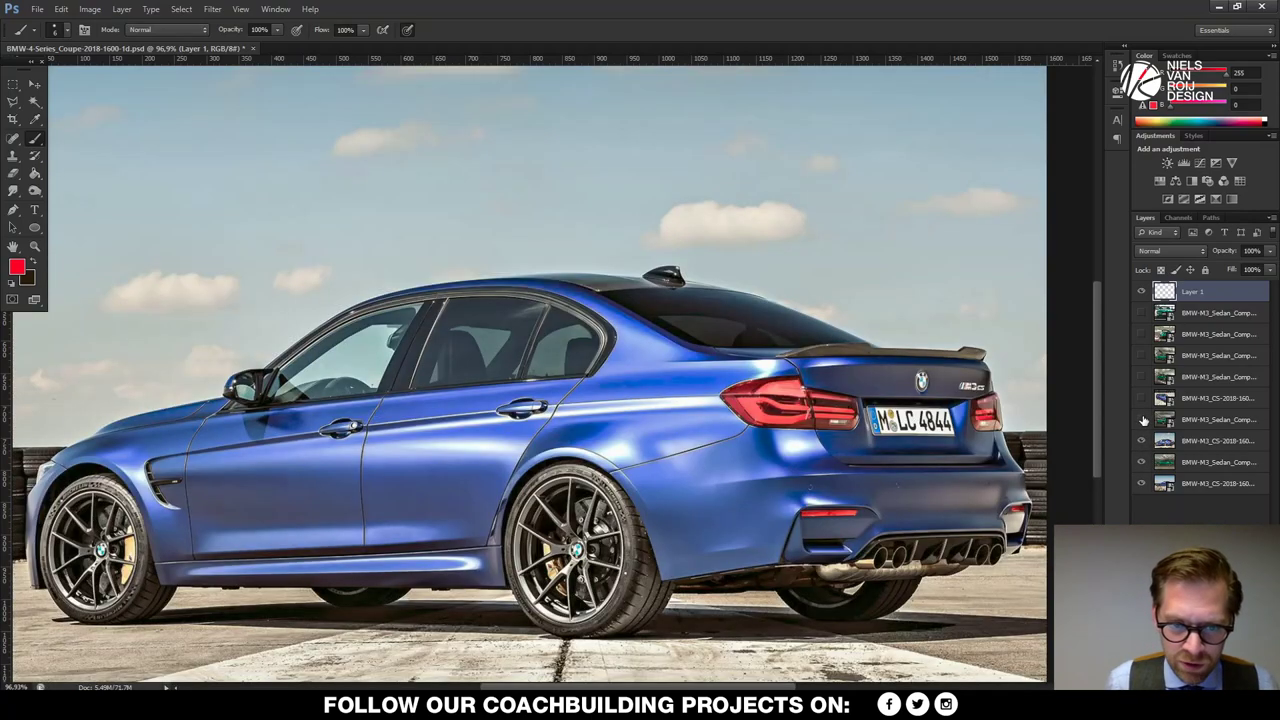
pyautogui.click(1142, 421)
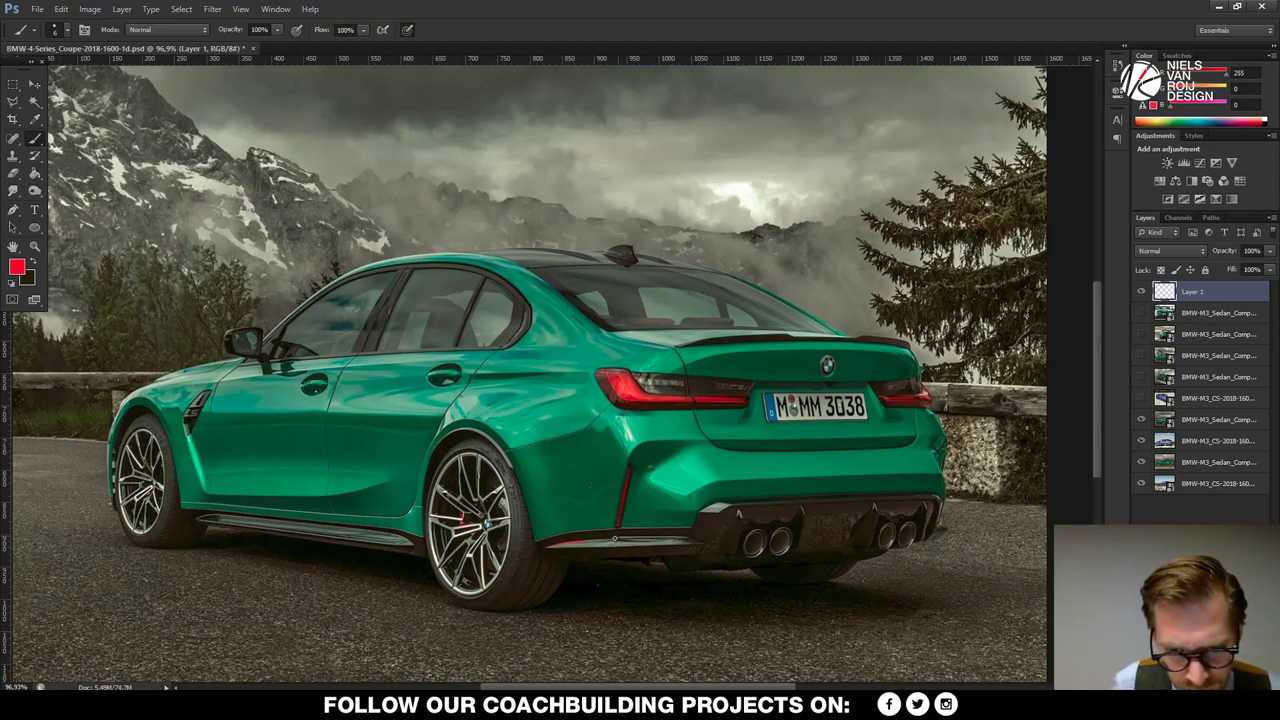
pyautogui.moveTo(639, 476); pyautogui.dragTo(623, 520)
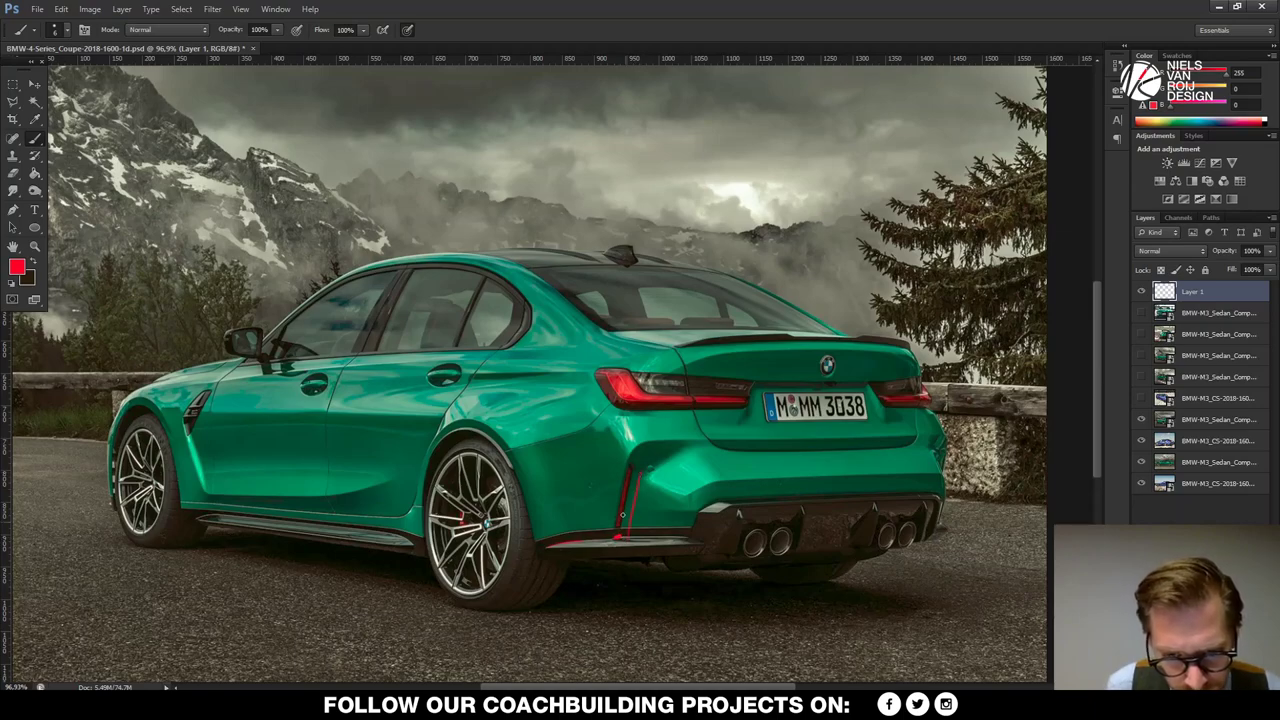
pyautogui.moveTo(629, 460); pyautogui.dragTo(615, 528)
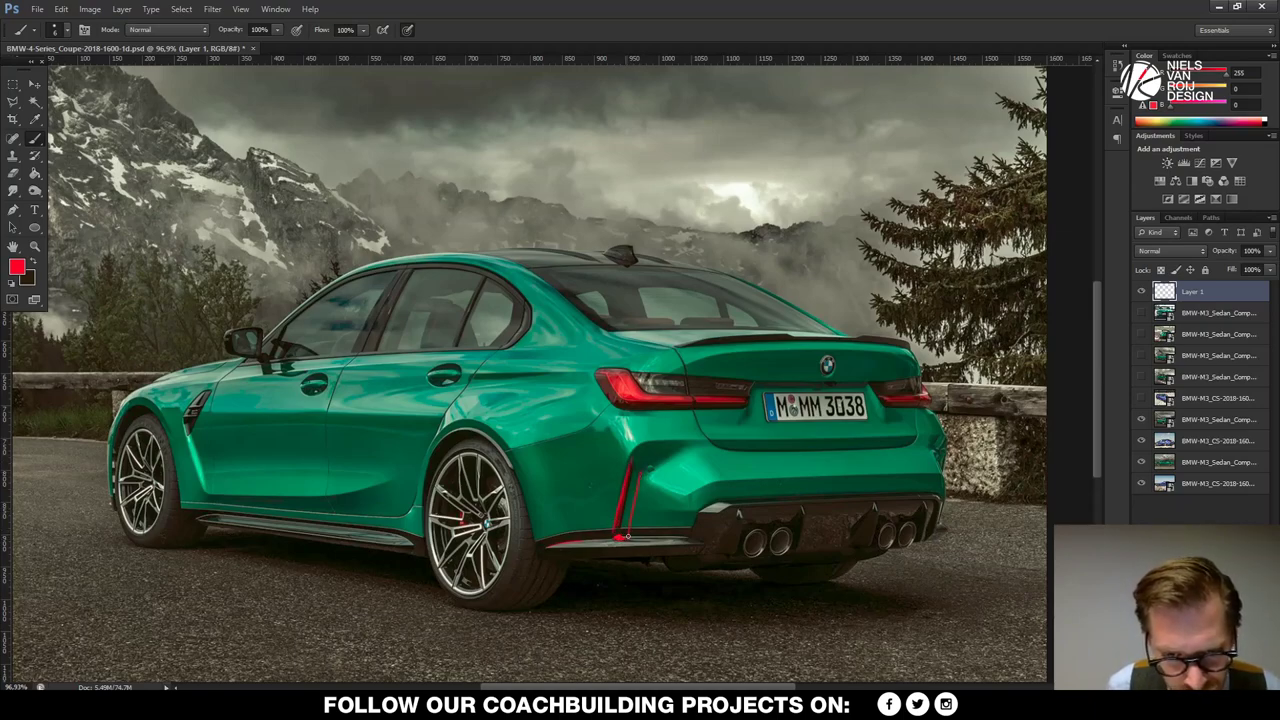
pyautogui.moveTo(550, 545); pyautogui.dragTo(708, 548)
pyautogui.moveTo(562, 553); pyautogui.dragTo(696, 550)
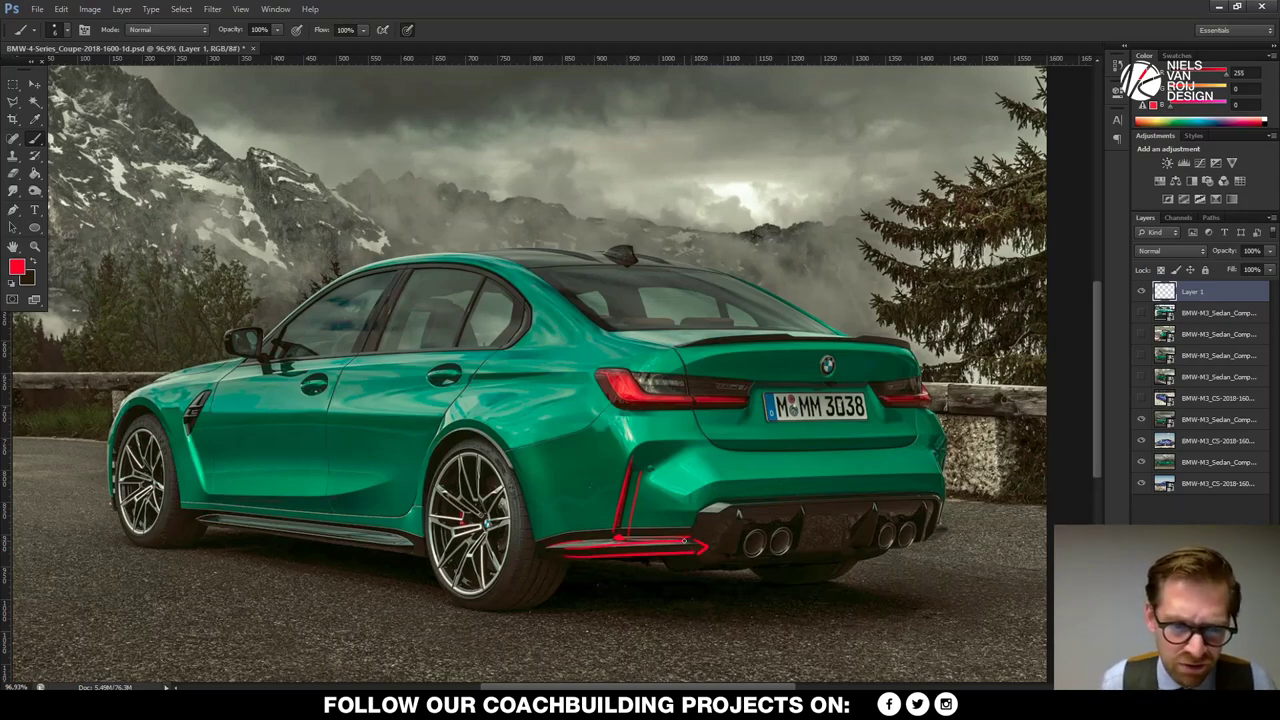
# - Outline the diffuser's upper edge in red, hatch the lower bumper area, and brush arrows toward the rear fender and door sill
pyautogui.moveTo(695, 537); pyautogui.dragTo(713, 505)
pyautogui.keyDown('shift'); pyautogui.click(932, 493); pyautogui.keyUp('shift')
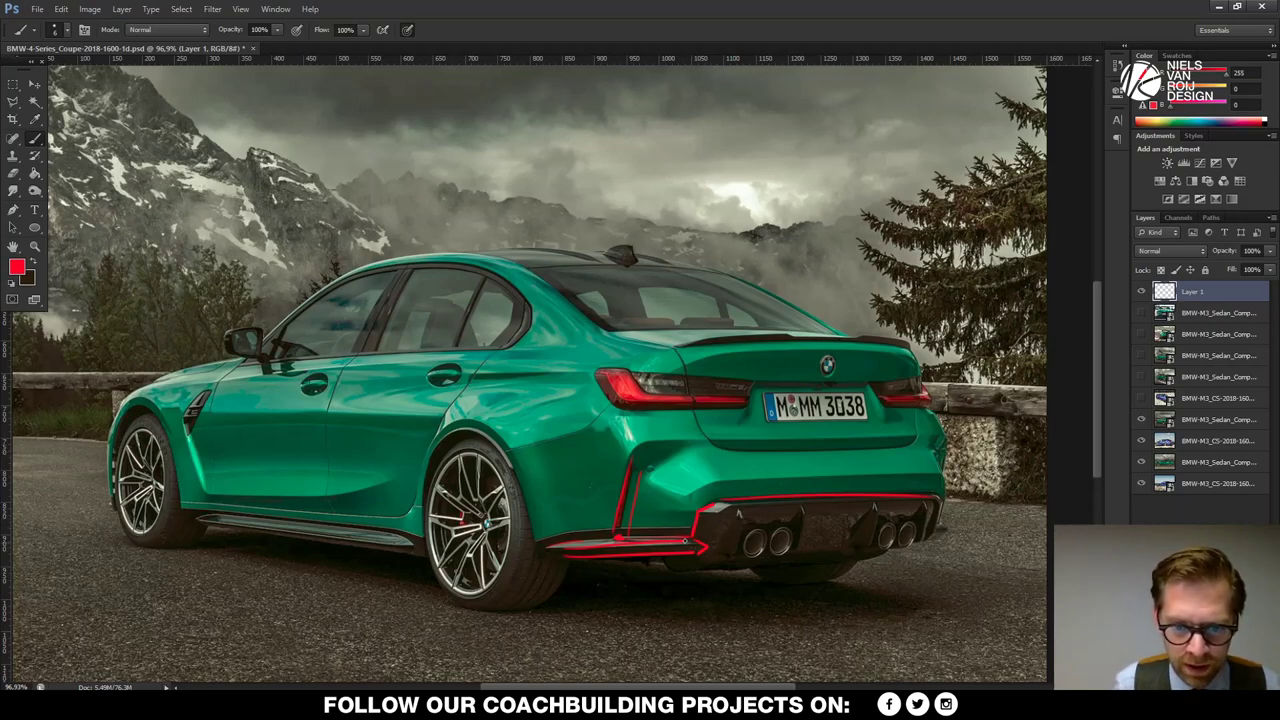
pyautogui.moveTo(575, 533)
pyautogui.mouseDown()
pyautogui.moveTo(650, 540)
pyautogui.moveTo(840, 512)
pyautogui.moveTo(935, 532)
pyautogui.mouseUp()
pyautogui.moveTo(631, 548)
pyautogui.mouseDown()
pyautogui.moveTo(583, 596)
pyautogui.moveTo(448, 529)
pyautogui.moveTo(473, 411)
pyautogui.moveTo(425, 446)
pyautogui.moveTo(505, 440)
pyautogui.moveTo(370, 398)
pyautogui.moveTo(333, 428)
pyautogui.moveTo(295, 494)
pyautogui.moveTo(283, 468)
pyautogui.moveTo(320, 488)
pyautogui.mouseUp()
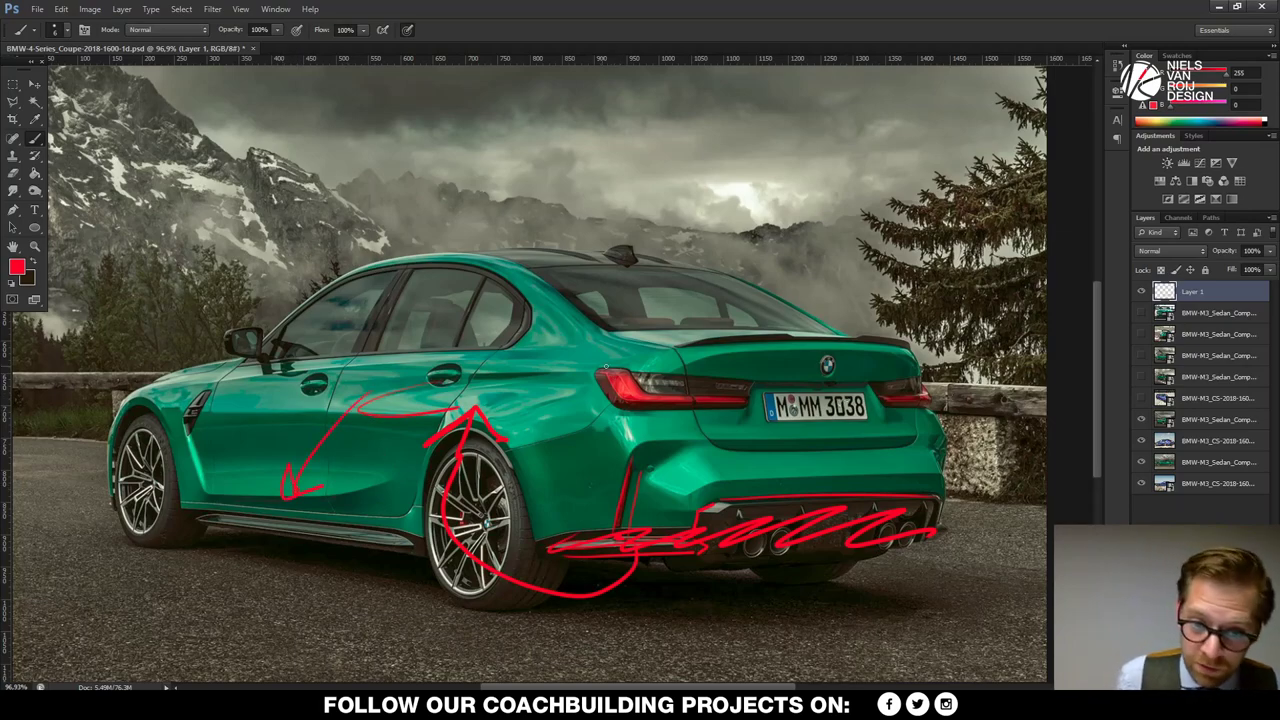
# - Mark the green car's outer taillight areas in red, clear the strokes, and compare with the blue rear three-quarter photo
pyautogui.moveTo(608, 388)
pyautogui.mouseDown()
pyautogui.moveTo(754, 408)
pyautogui.moveTo(610, 385)
pyautogui.mouseUp()
pyautogui.moveTo(905, 408)
pyautogui.mouseDown()
pyautogui.moveTo(930, 402)
pyautogui.moveTo(938, 378)
pyautogui.mouseUp()
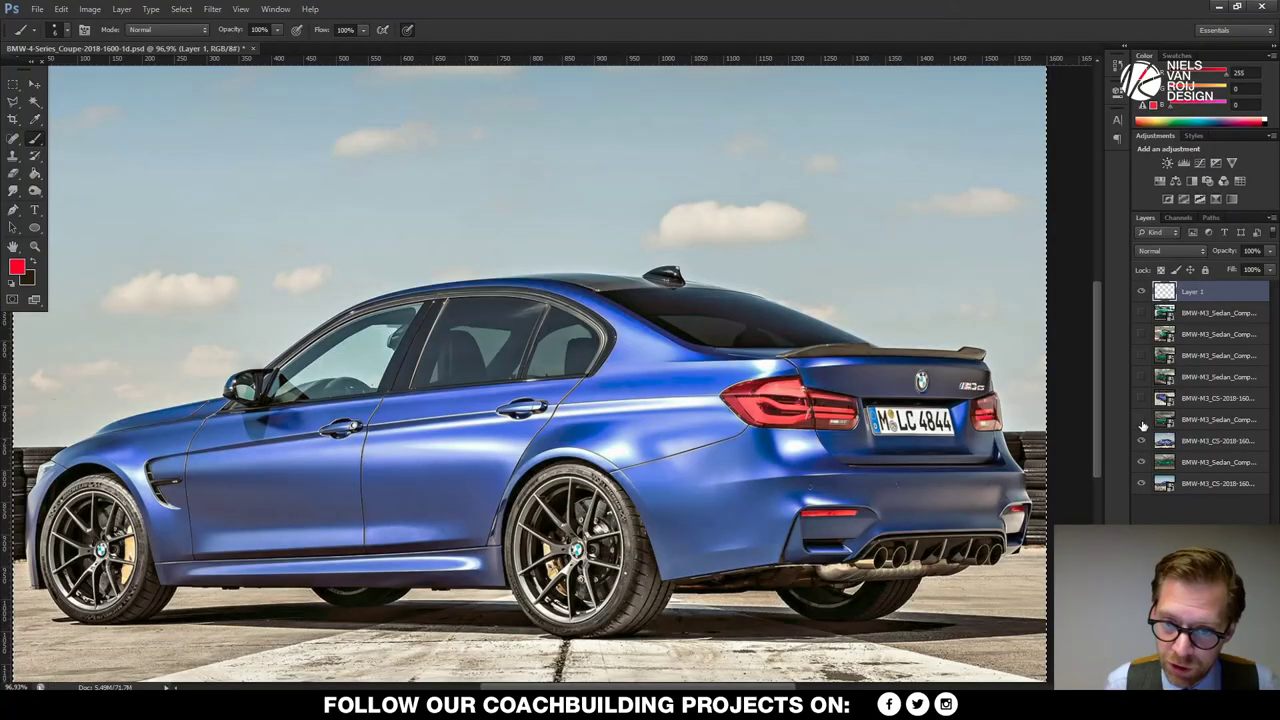
pyautogui.click(1141, 421)
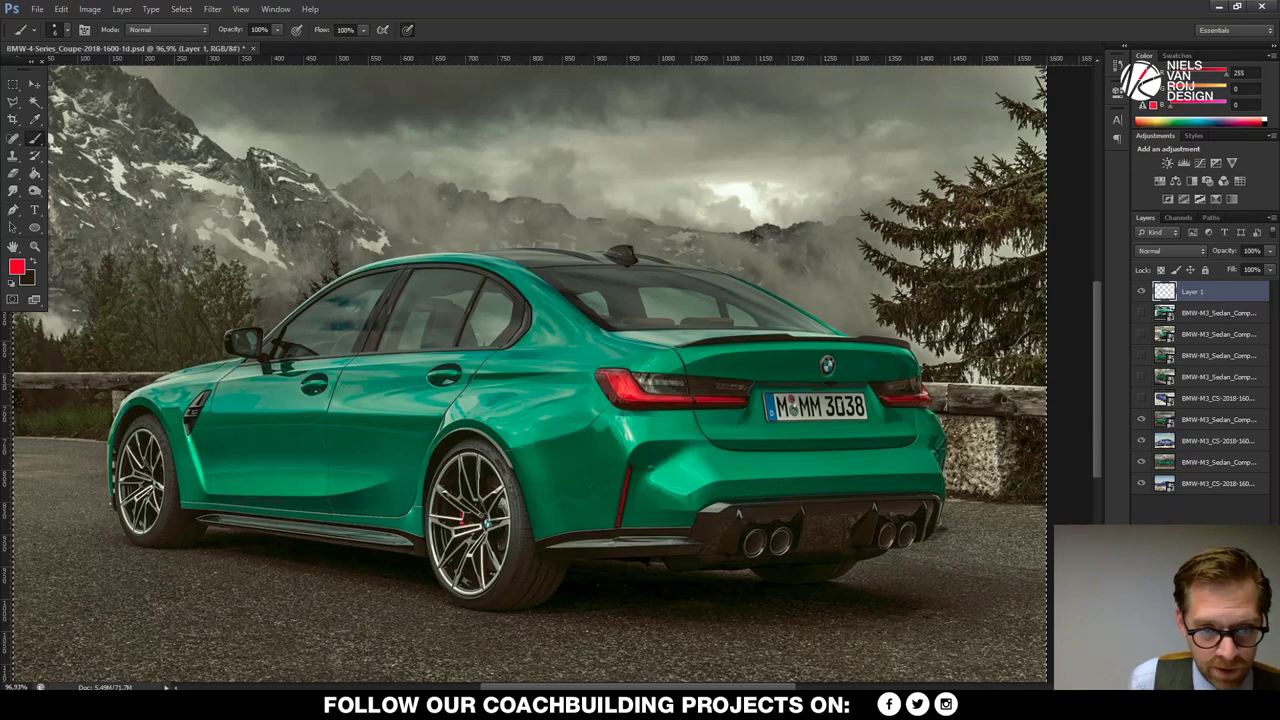
# - Draw a red line with circled ends from the front door to the taillight and trace the lower side creases on the green car
pyautogui.moveTo(392, 380); pyautogui.dragTo(578, 375)
pyautogui.moveTo(345, 381); pyautogui.dragTo(590, 375)
pyautogui.moveTo(338, 381); pyautogui.dragTo(372, 379)
pyautogui.moveTo(593, 372); pyautogui.dragTo(572, 375)
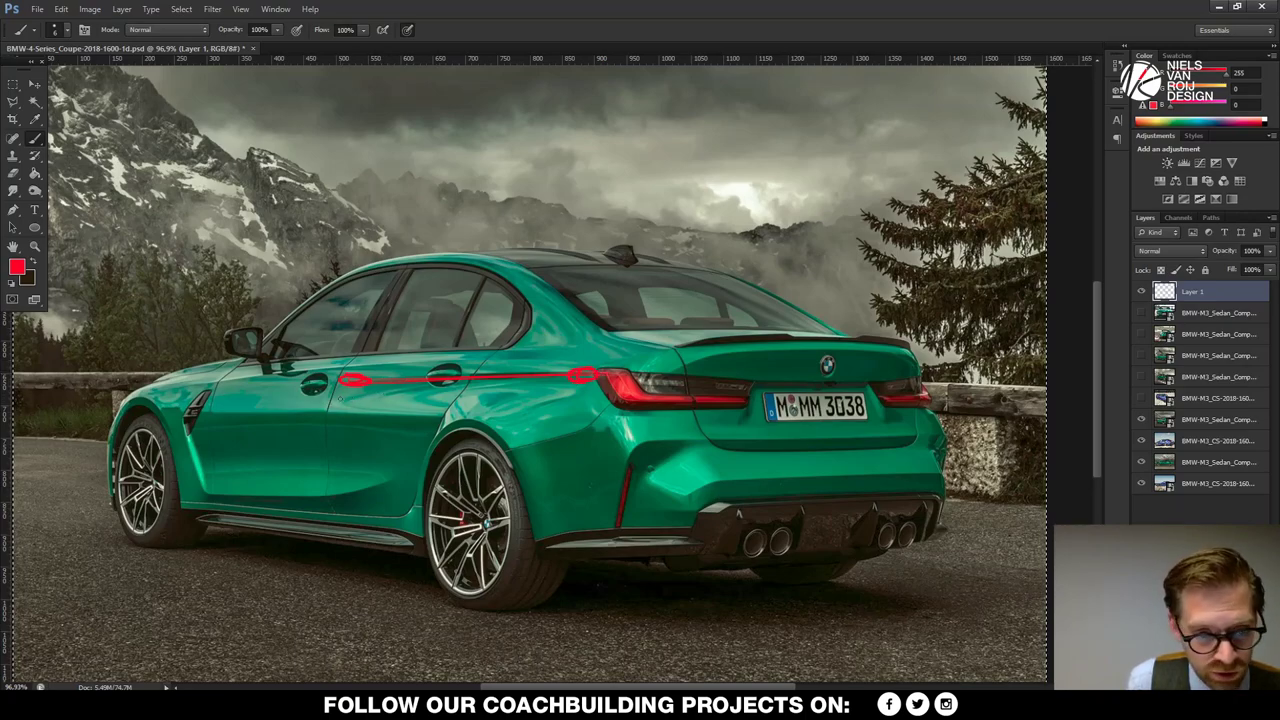
pyautogui.moveTo(240, 414)
pyautogui.mouseDown()
pyautogui.moveTo(467, 417)
pyautogui.moveTo(427, 414)
pyautogui.moveTo(428, 485)
pyautogui.mouseUp()
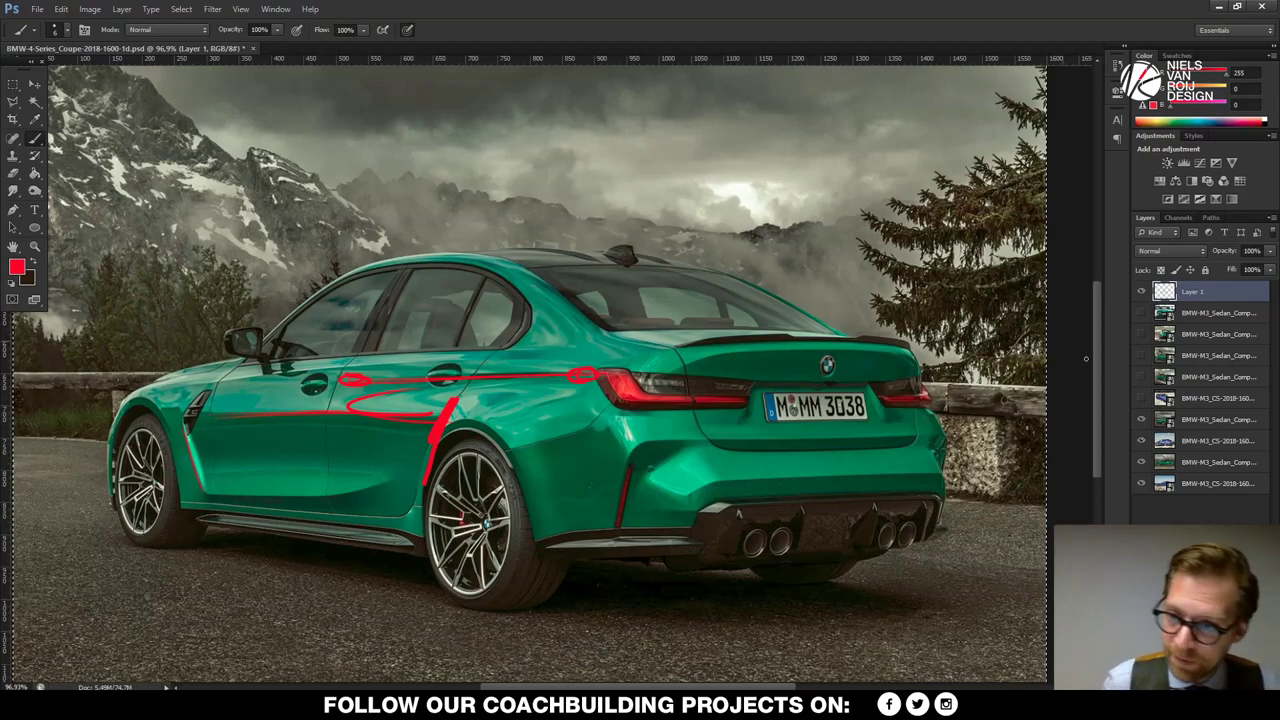
# - Clear the red strokes and bring up the blue and green front three-quarter photos
pyautogui.click(1142, 398)
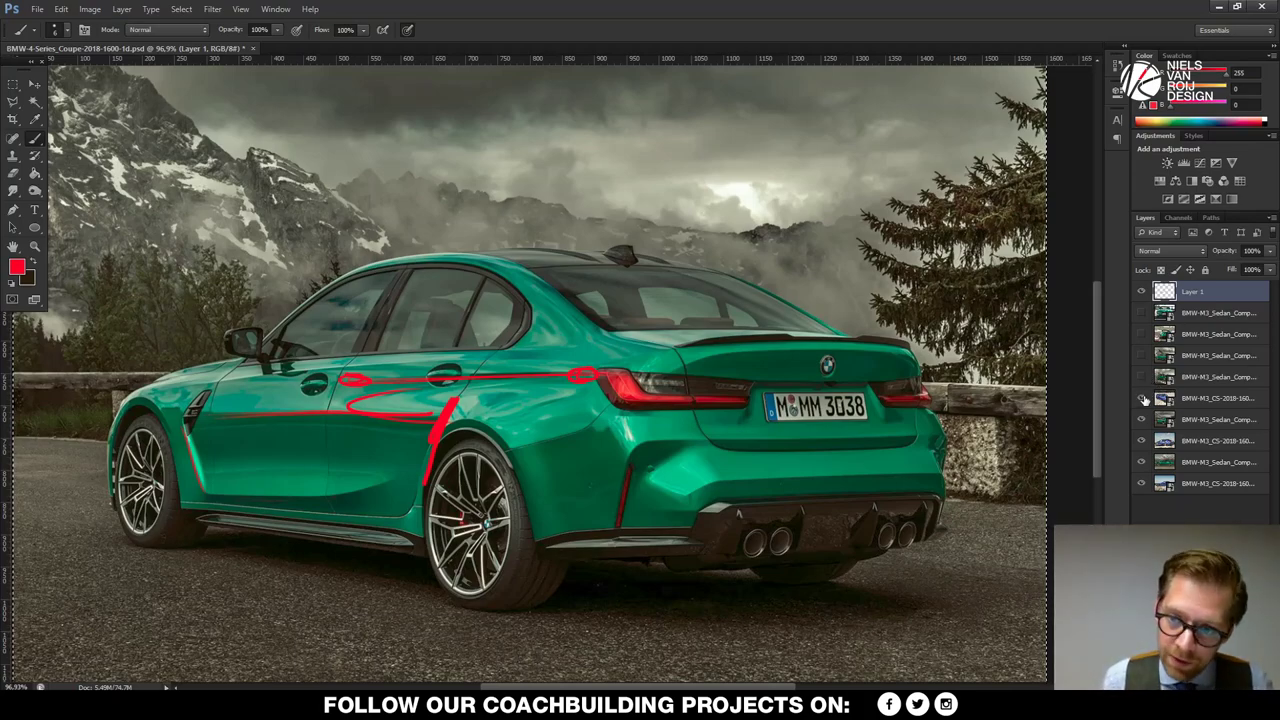
pyautogui.click(1142, 398)
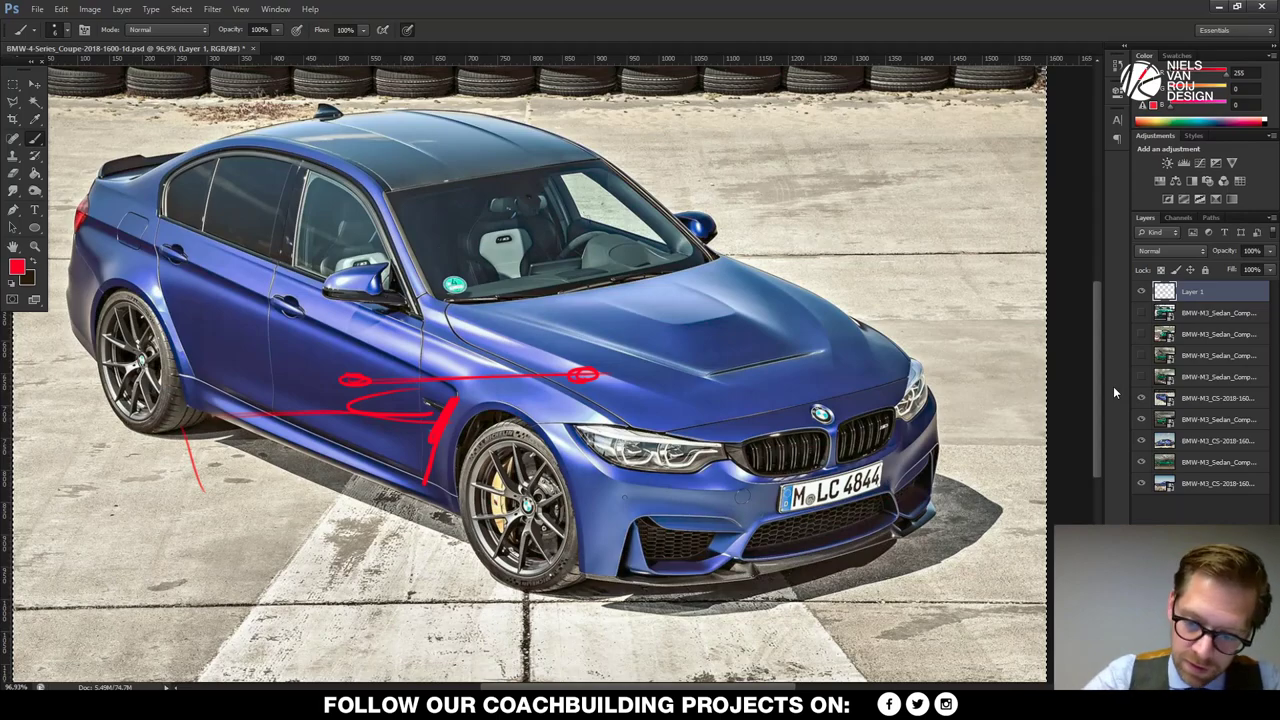
pyautogui.press('Delete')
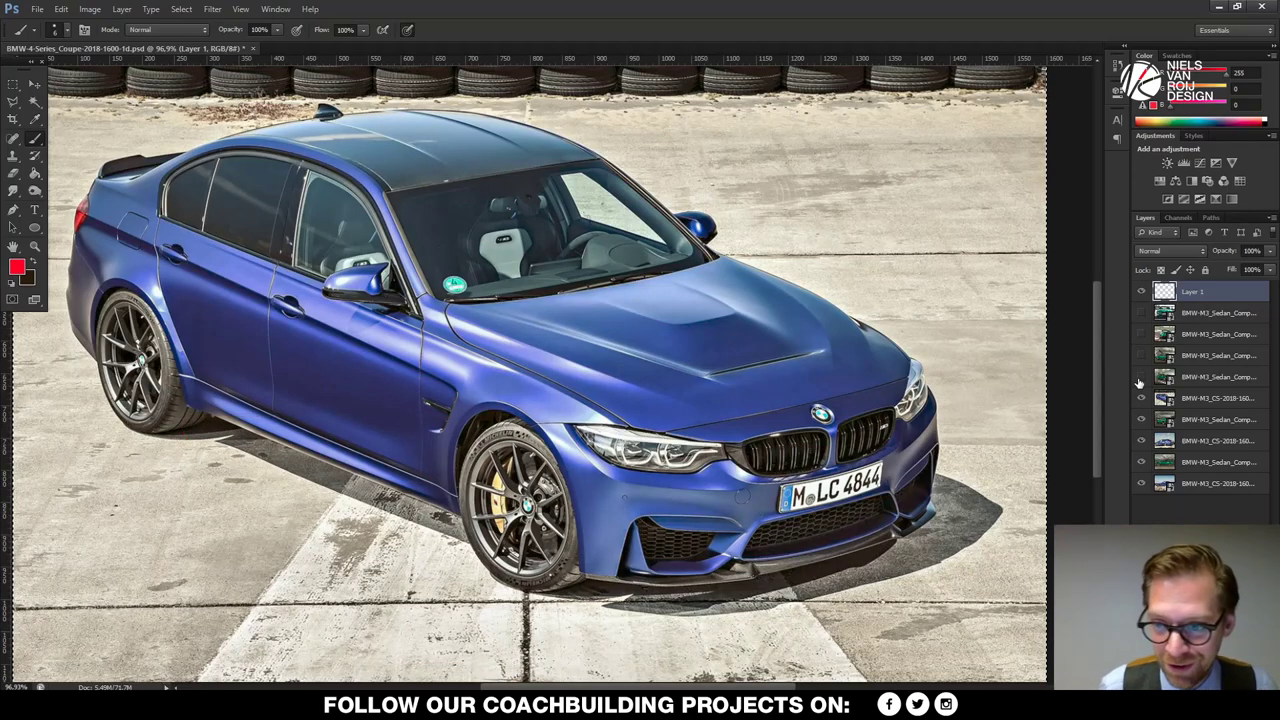
pyautogui.click(1140, 378)
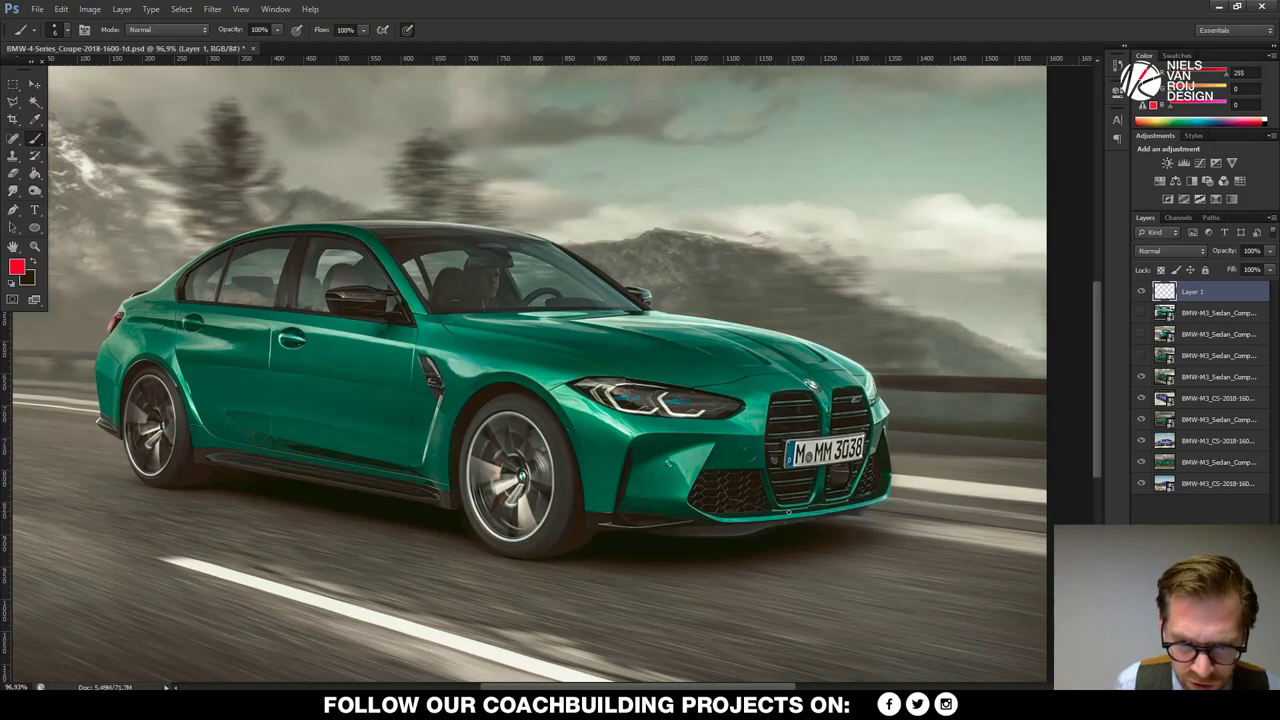
# - Outline the lower grille corner, the headlight and the adjoining kidney grille in red on the green car
pyautogui.moveTo(765, 524)
pyautogui.mouseDown()
pyautogui.moveTo(819, 504)
pyautogui.moveTo(795, 524)
pyautogui.mouseUp()
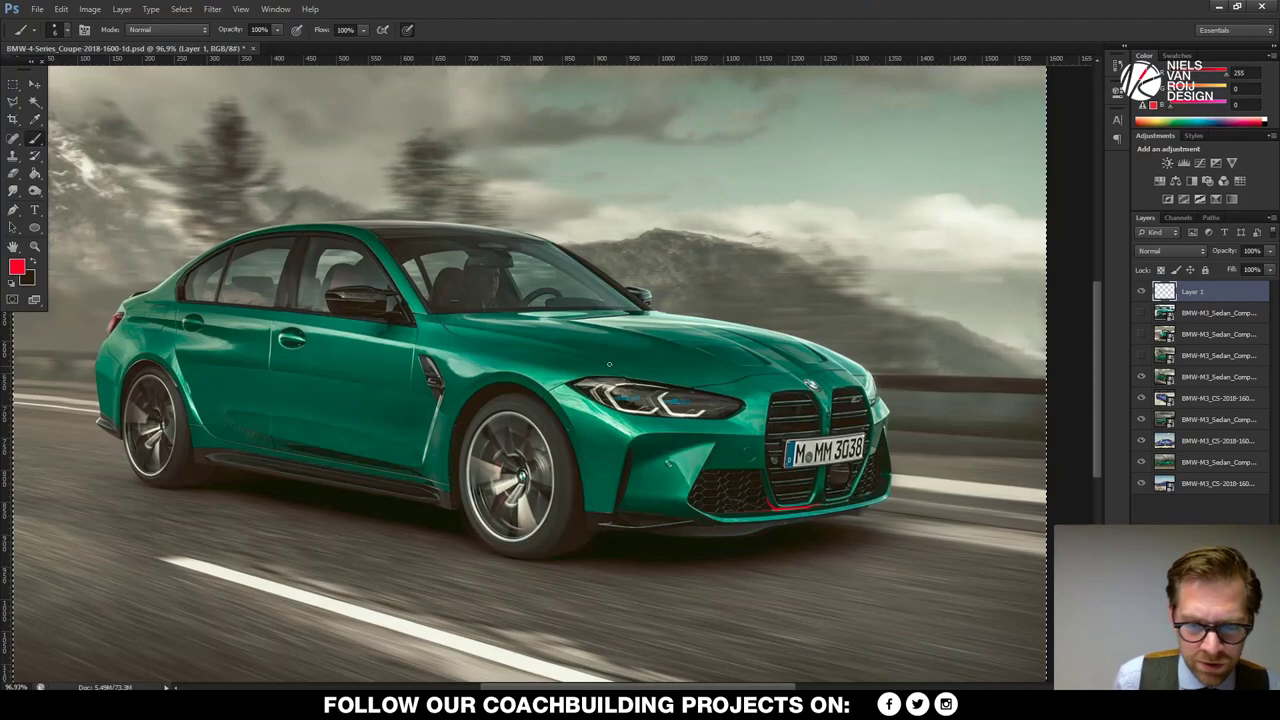
pyautogui.moveTo(580, 380)
pyautogui.mouseDown()
pyautogui.moveTo(710, 386)
pyautogui.moveTo(739, 400)
pyautogui.moveTo(670, 416)
pyautogui.mouseUp()
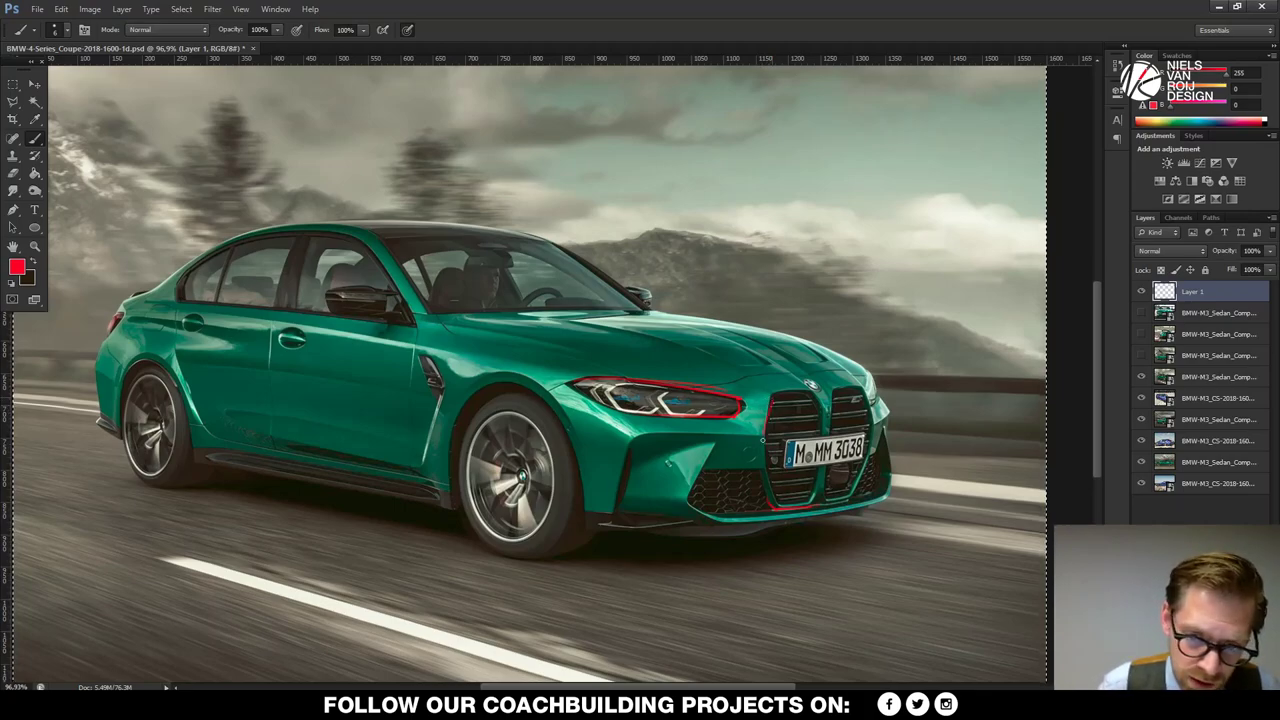
pyautogui.moveTo(774, 397)
pyautogui.mouseDown()
pyautogui.moveTo(810, 395)
pyautogui.moveTo(819, 408)
pyautogui.moveTo(770, 484)
pyautogui.mouseUp()
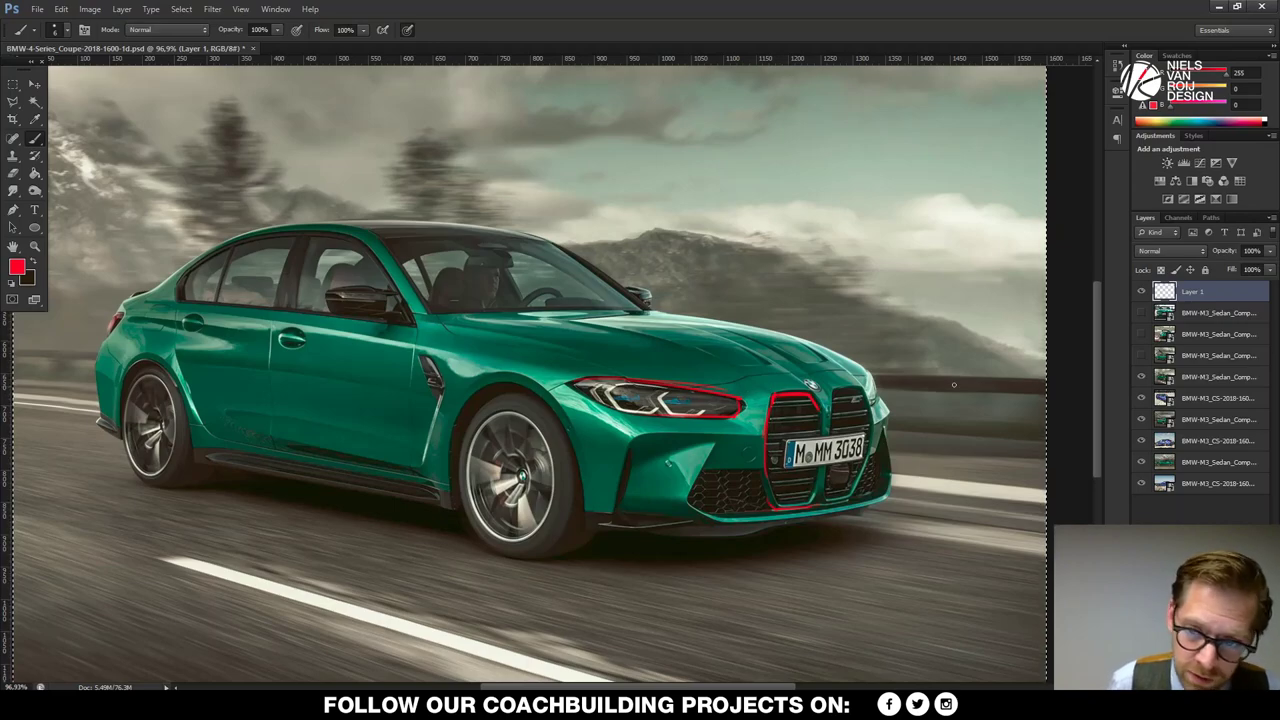
# - Replace the earlier strokes with red outlines of the headlight and adjoining kidney grille on the blue car's front photo
pyautogui.click(1141, 377)
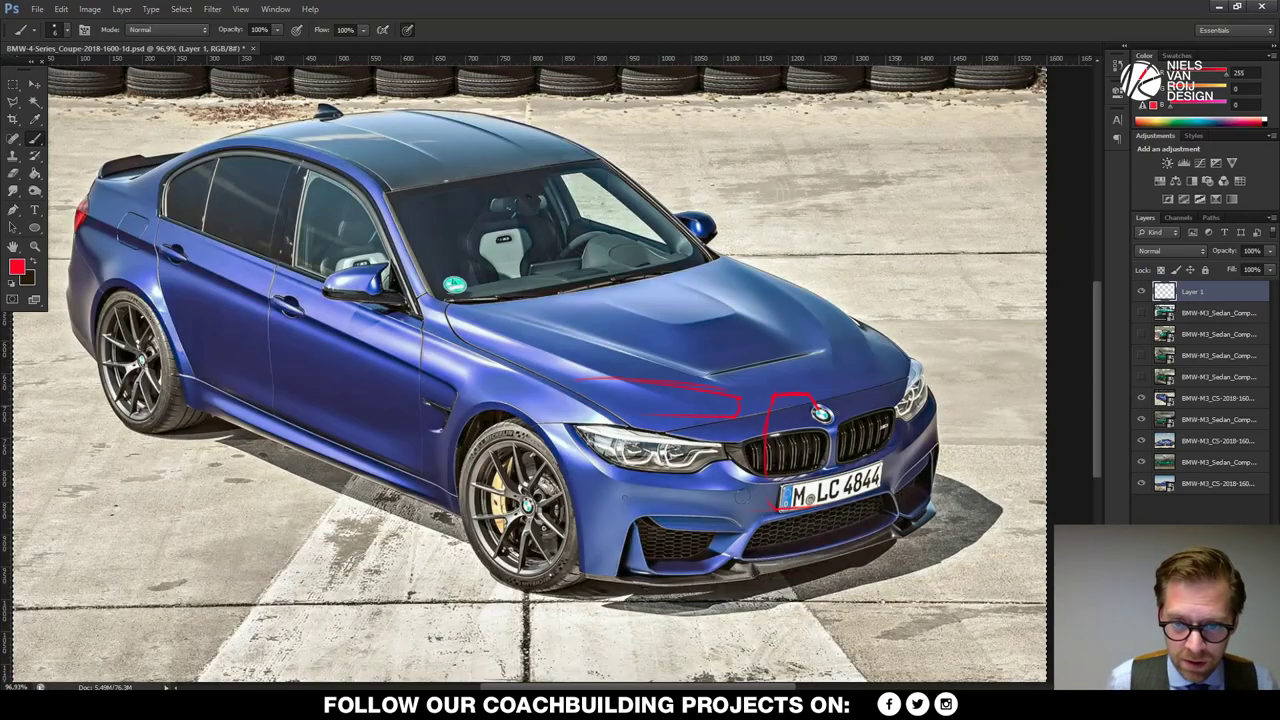
pyautogui.moveTo(602, 428); pyautogui.dragTo(700, 440)
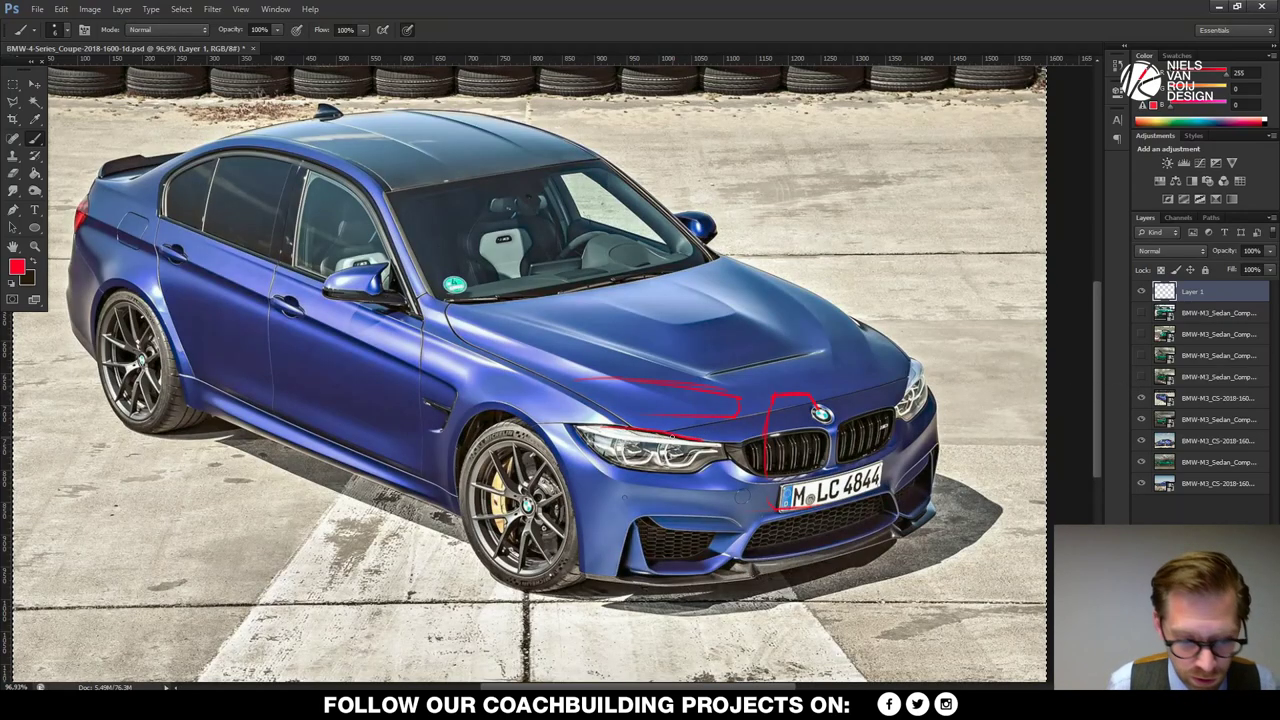
pyautogui.hotkey('ctrl', 'alt', 'z')
pyautogui.hotkey('ctrl', 'alt', 'z')
pyautogui.hotkey('ctrl', 'alt', 'z')
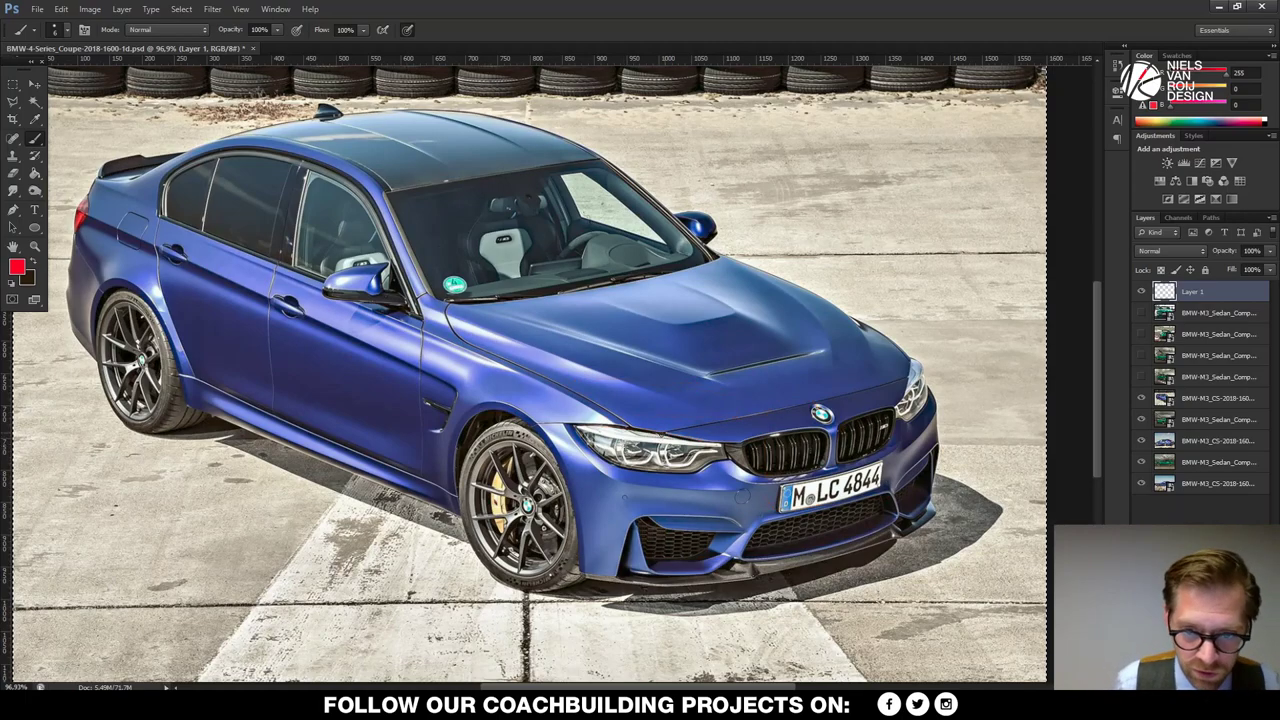
pyautogui.moveTo(584, 428)
pyautogui.mouseDown()
pyautogui.moveTo(706, 443)
pyautogui.moveTo(804, 433)
pyautogui.mouseUp()
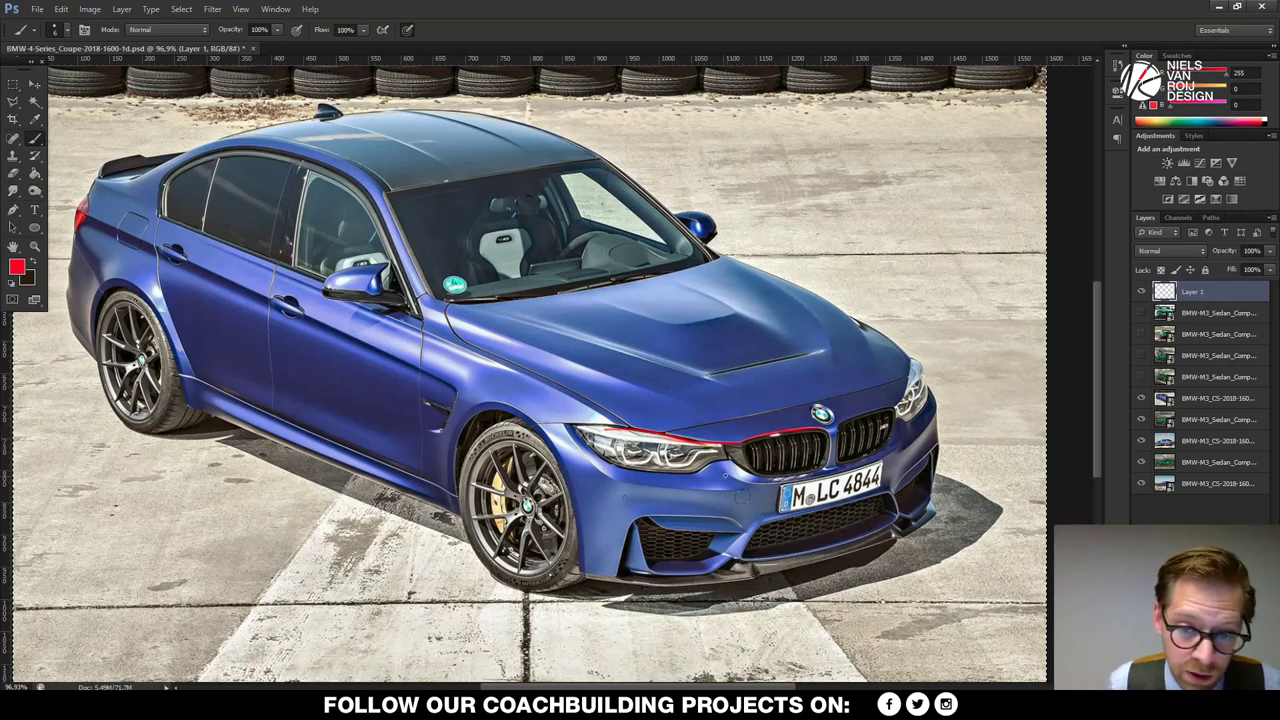
pyautogui.moveTo(728, 460); pyautogui.dragTo(760, 472)
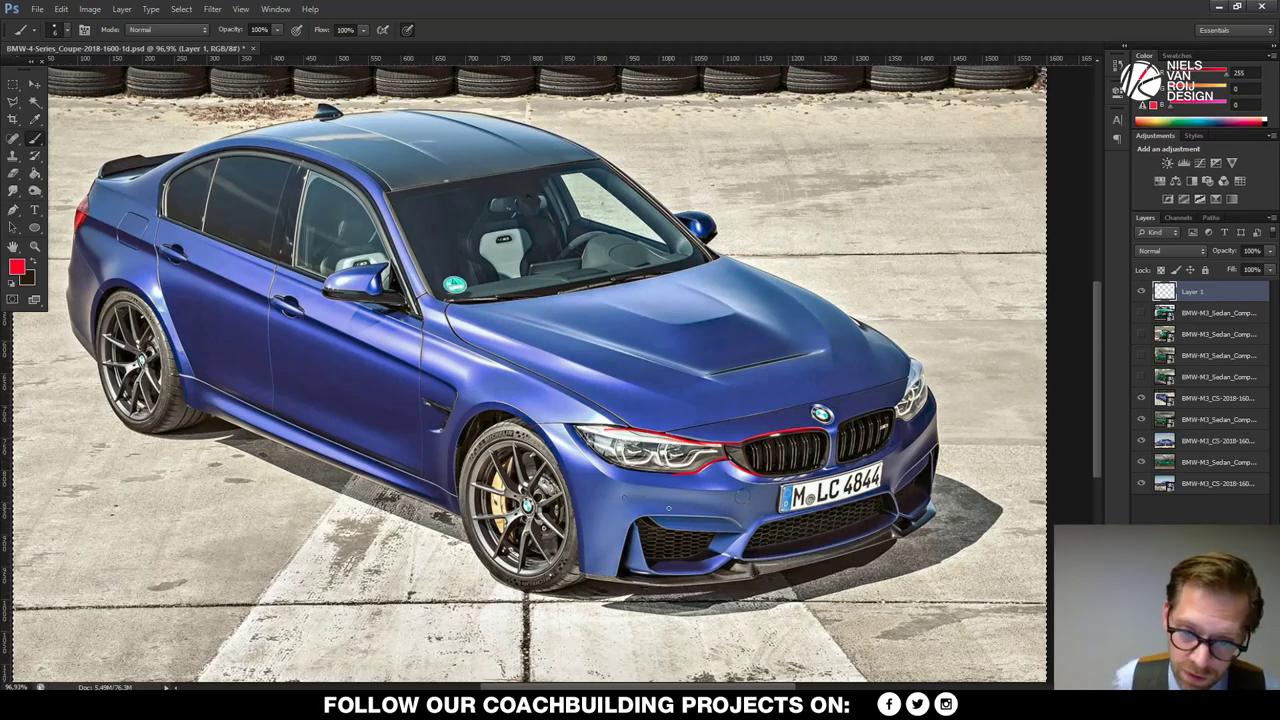
# - Compare the blue car's red outline with the green front photo by toggling photo visibility, and clear the strokes
pyautogui.click(1140, 403)
pyautogui.click(1141, 421)
pyautogui.click(1141, 421)
pyautogui.click(1141, 377)
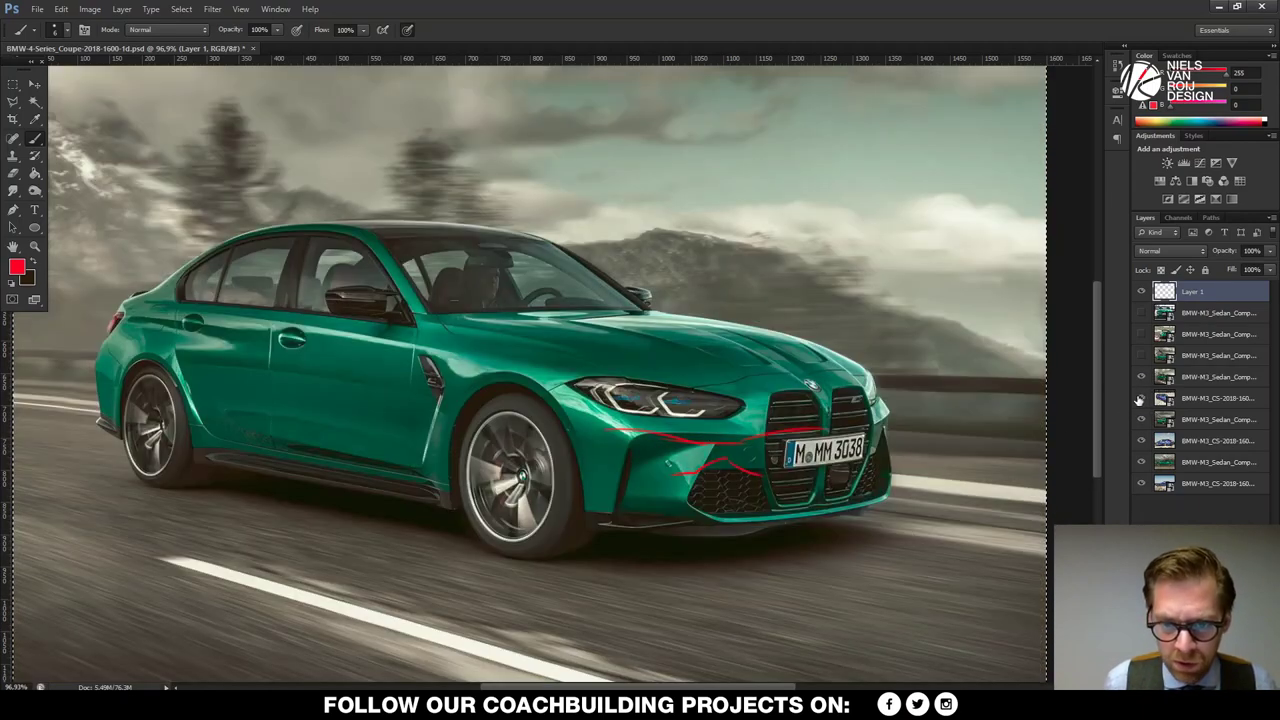
pyautogui.click(1141, 377)
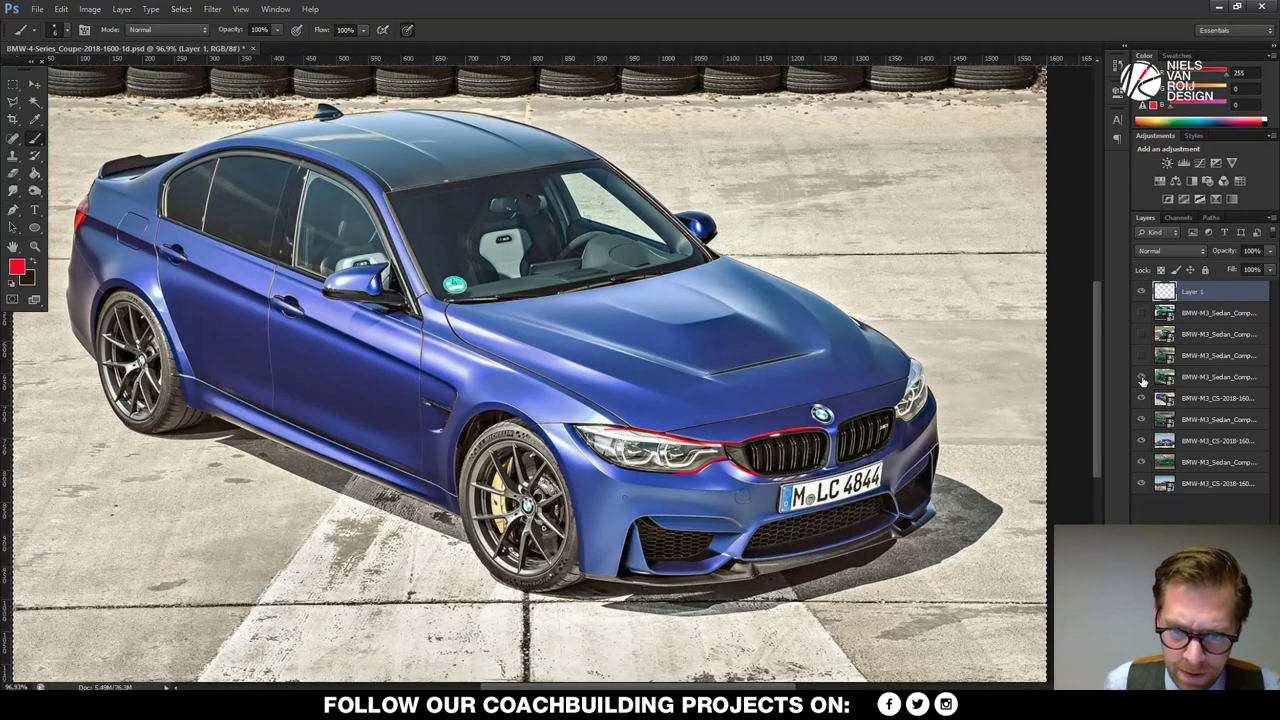
pyautogui.click(1141, 377)
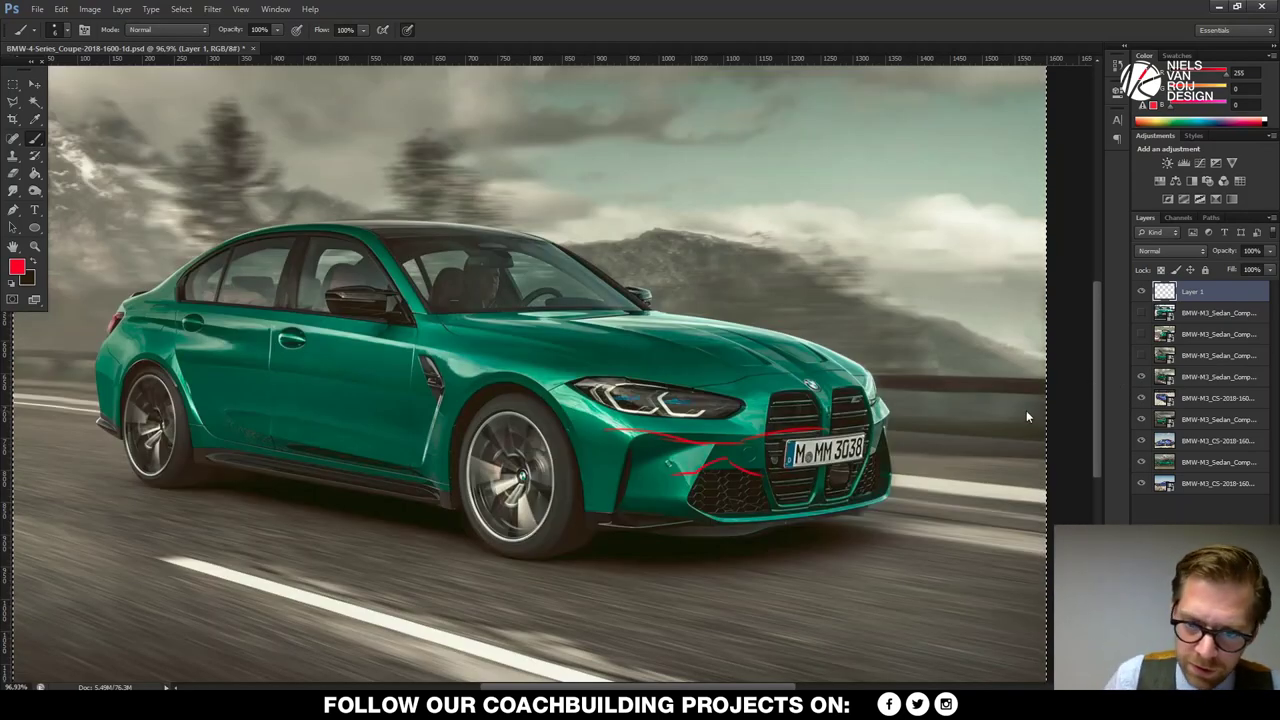
pyautogui.press('Delete')
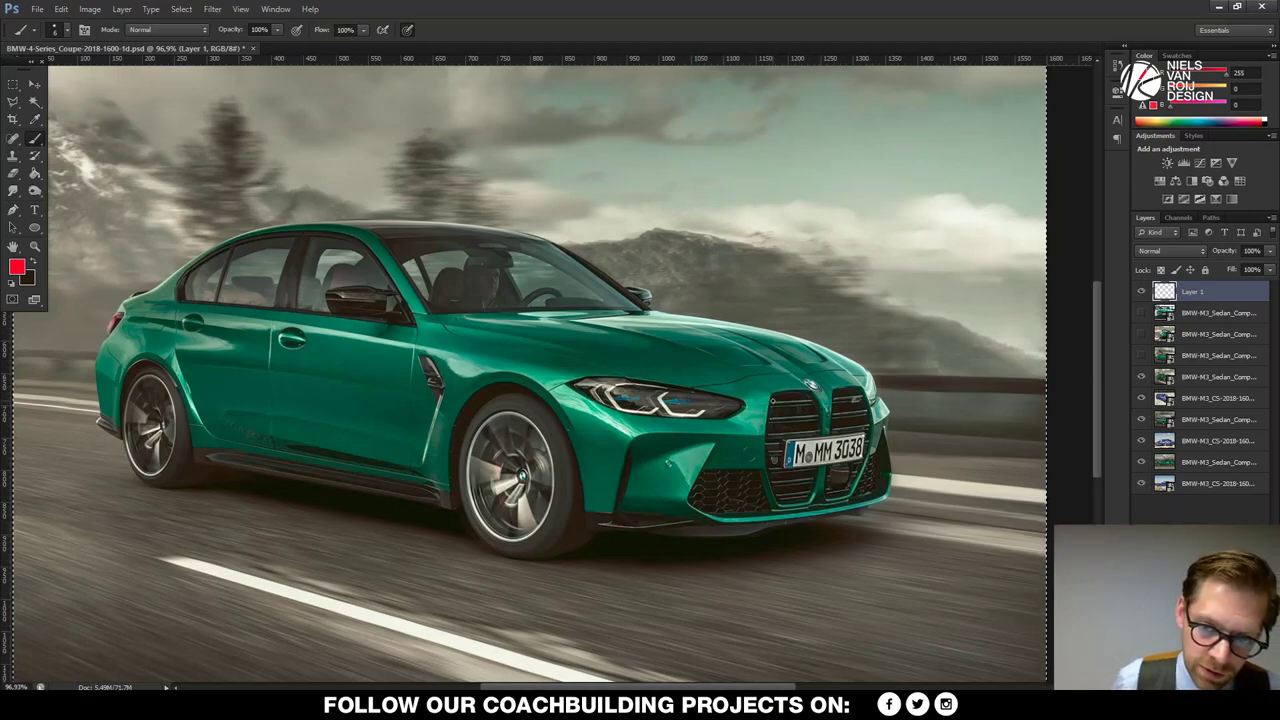
# - Trace the green car's hood creases and kidney grille tops in red, linking them with an arrow, and mark the hood edge beside the headlight
pyautogui.moveTo(697, 348); pyautogui.dragTo(753, 365)
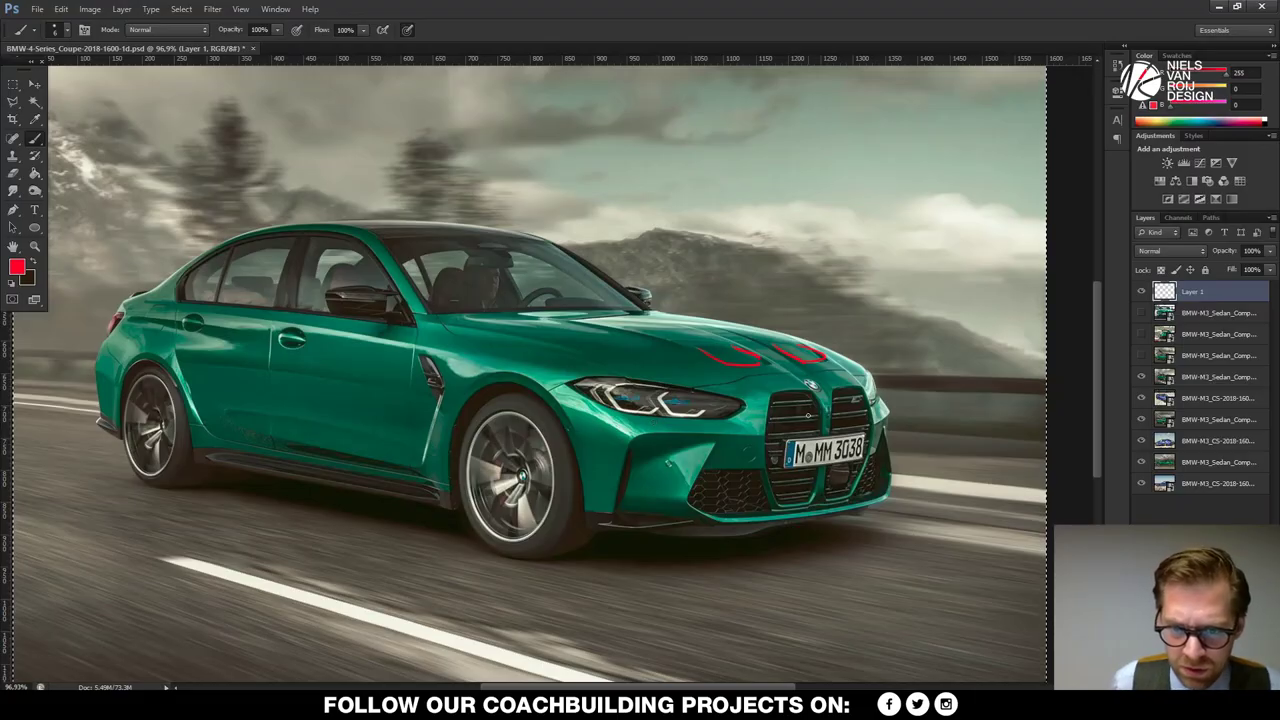
pyautogui.moveTo(775, 404)
pyautogui.mouseDown()
pyautogui.moveTo(770, 440)
pyautogui.moveTo(790, 393)
pyautogui.moveTo(820, 418)
pyautogui.moveTo(852, 398)
pyautogui.moveTo(826, 335)
pyautogui.mouseUp()
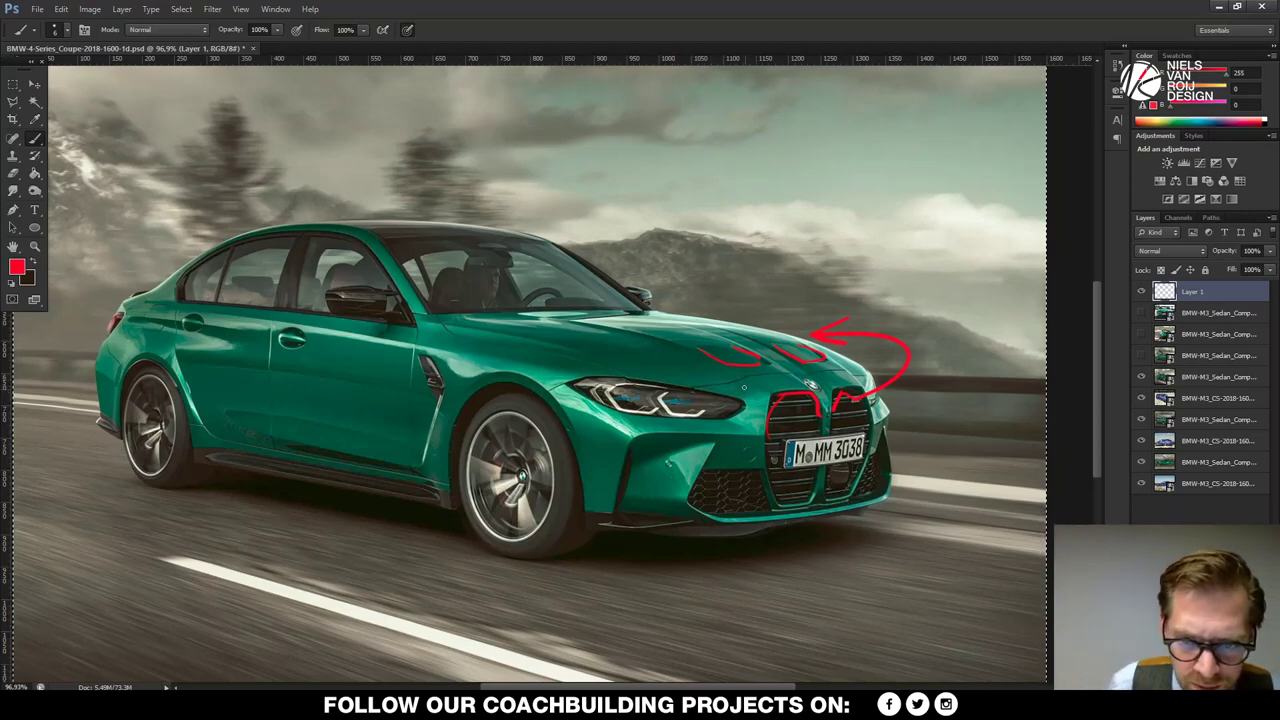
pyautogui.moveTo(698, 388); pyautogui.dragTo(762, 375)
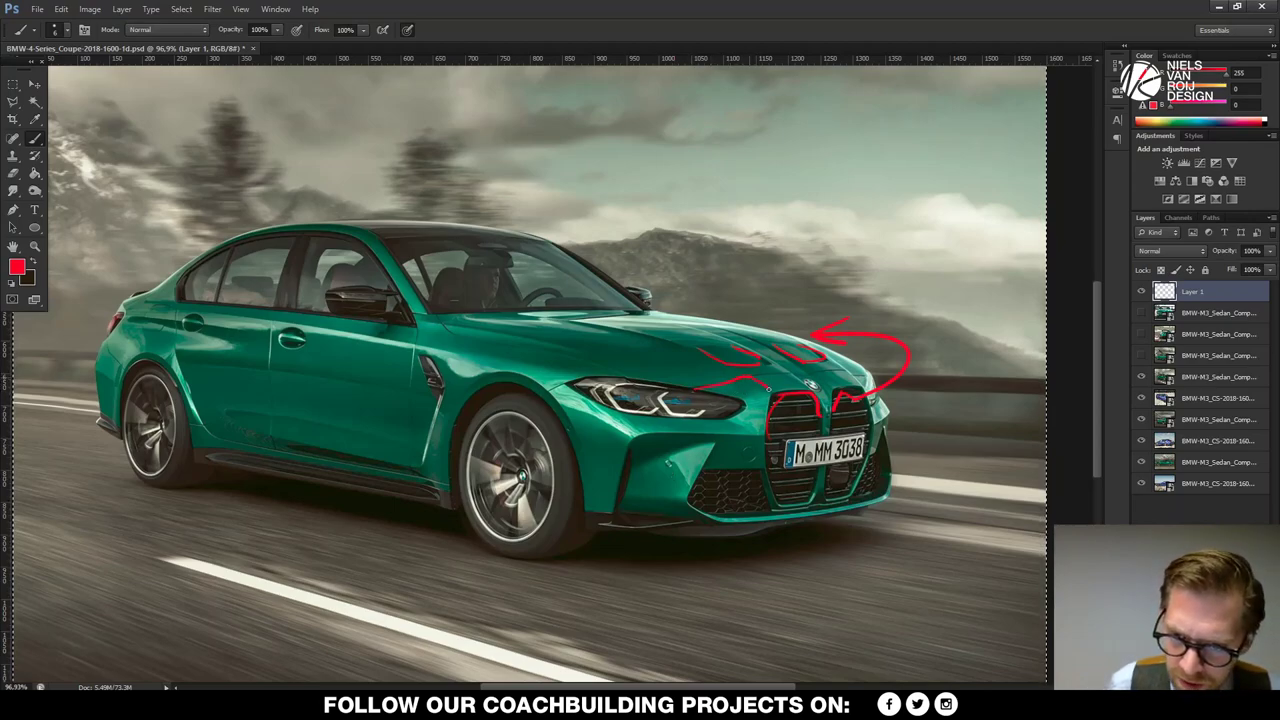
# - Trace the two light signatures inside the green car's headlight in red up close, and remove all the red strokes
pyautogui.press('z')
pyautogui.moveTo(836, 393)
pyautogui.mouseDown()
pyautogui.moveTo(882, 378)
pyautogui.moveTo(850, 380)
pyautogui.mouseUp()
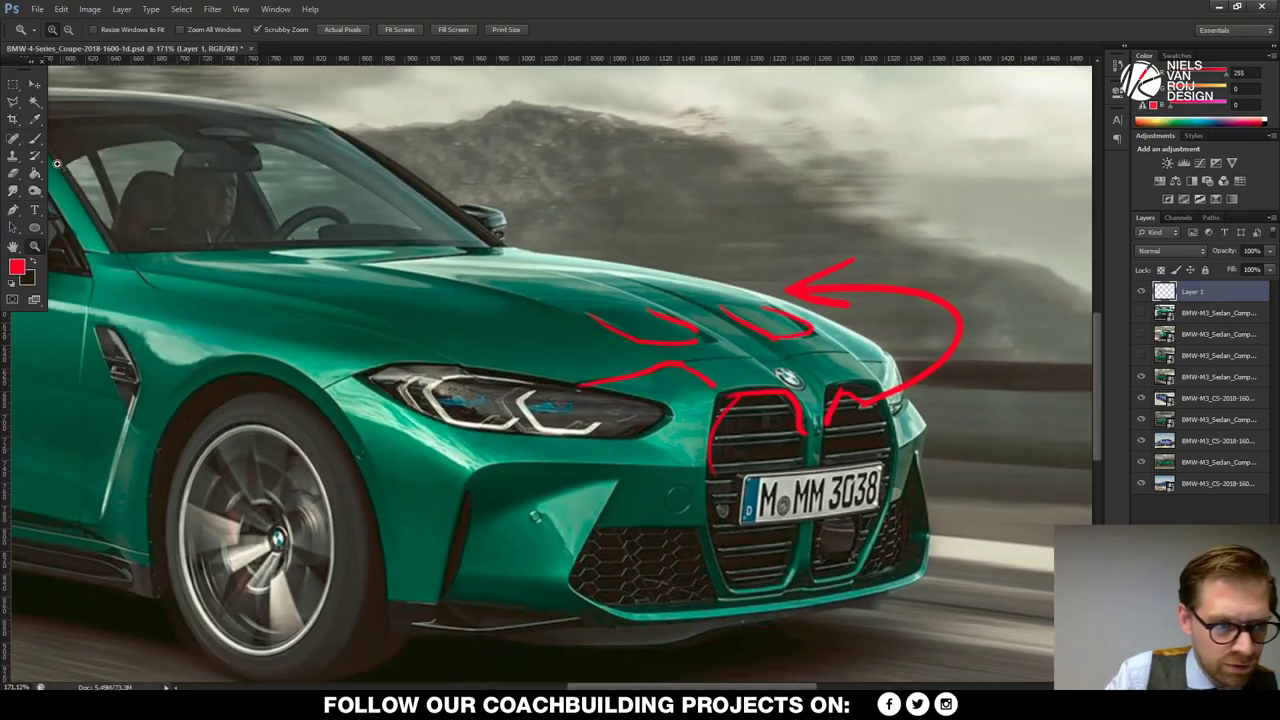
pyautogui.click(35, 140)
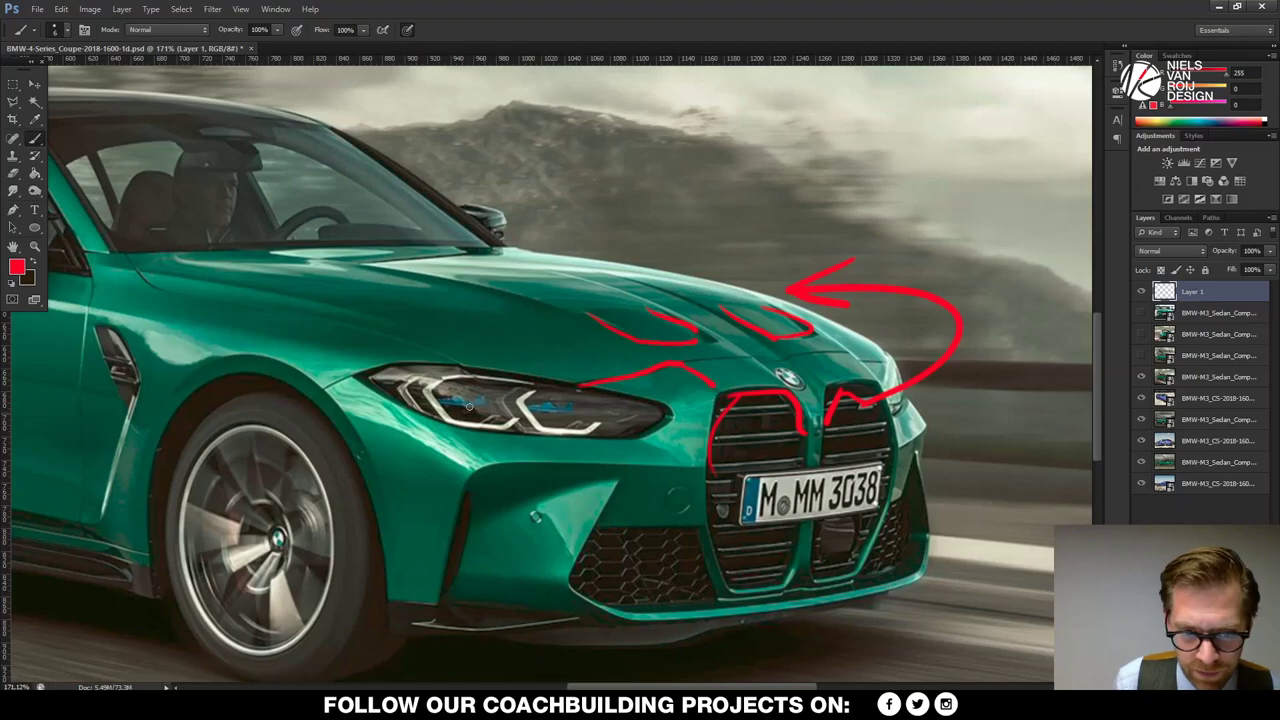
pyautogui.moveTo(455, 377)
pyautogui.mouseDown()
pyautogui.moveTo(455, 420)
pyautogui.moveTo(499, 427)
pyautogui.moveTo(538, 390)
pyautogui.moveTo(526, 407)
pyautogui.moveTo(545, 430)
pyautogui.moveTo(600, 425)
pyautogui.mouseUp()
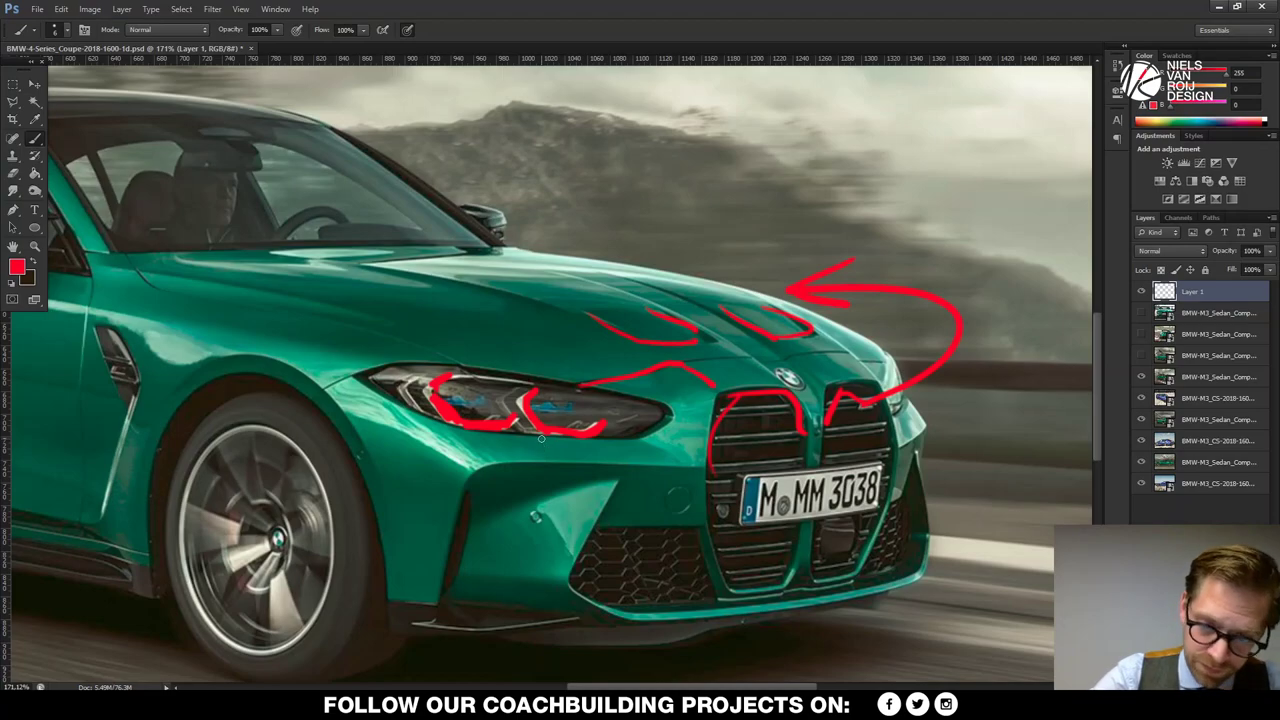
pyautogui.hotkey('ctrl', 'z')
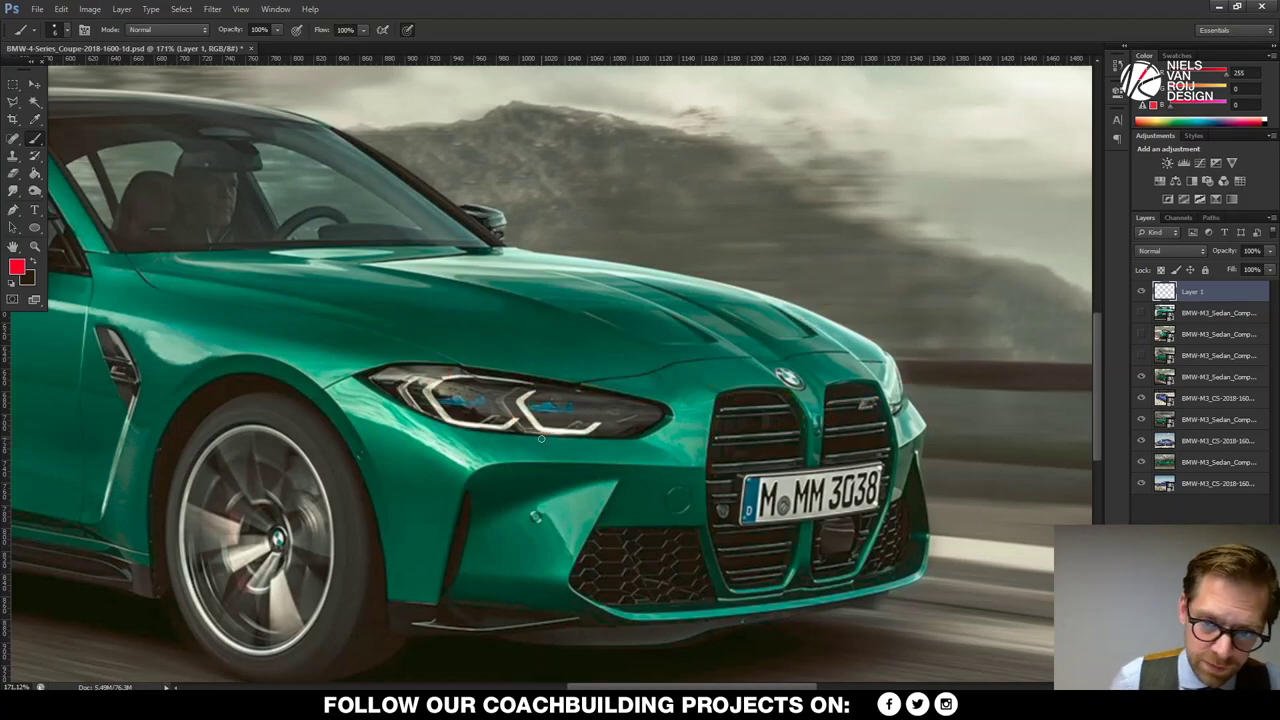
# - Return to the whole-car view and show the parked green front three-quarter photo, followed by the green rear track photo
pyautogui.press('z')
pyautogui.keyDown('alt'); pyautogui.click(560, 344); pyautogui.keyUp('alt')
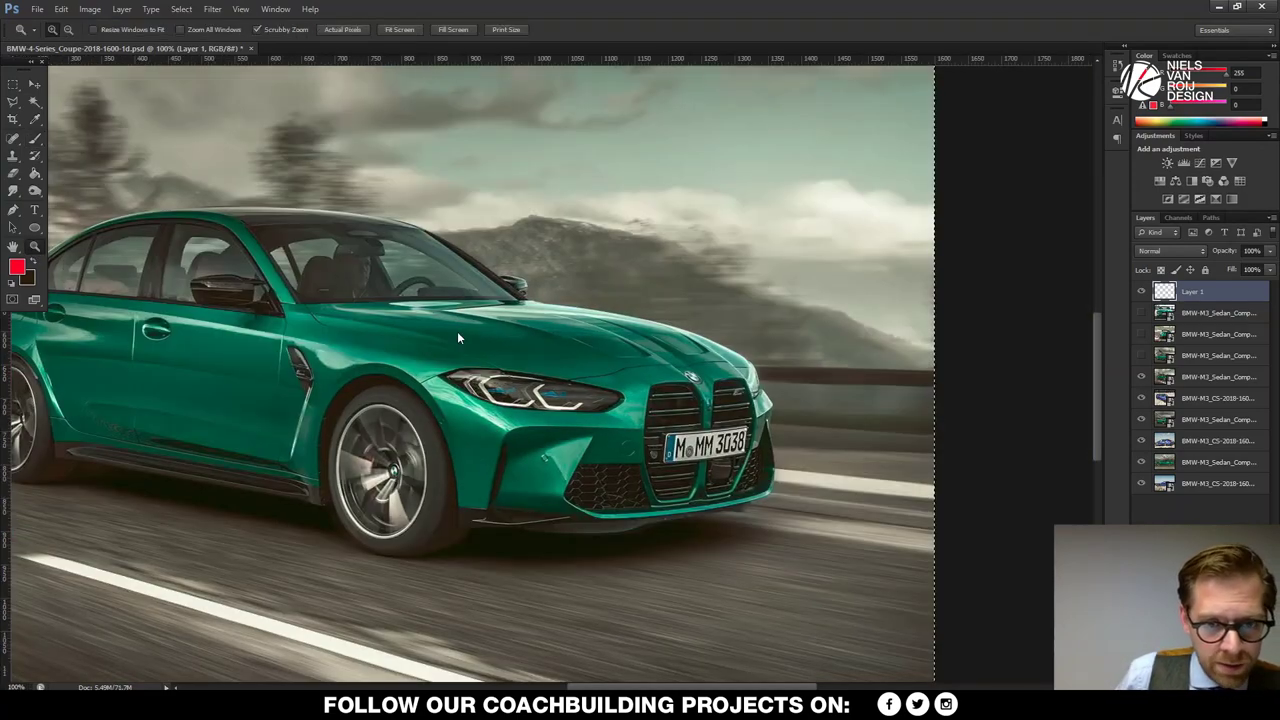
pyautogui.moveTo(550, 338); pyautogui.dragTo(510, 338)
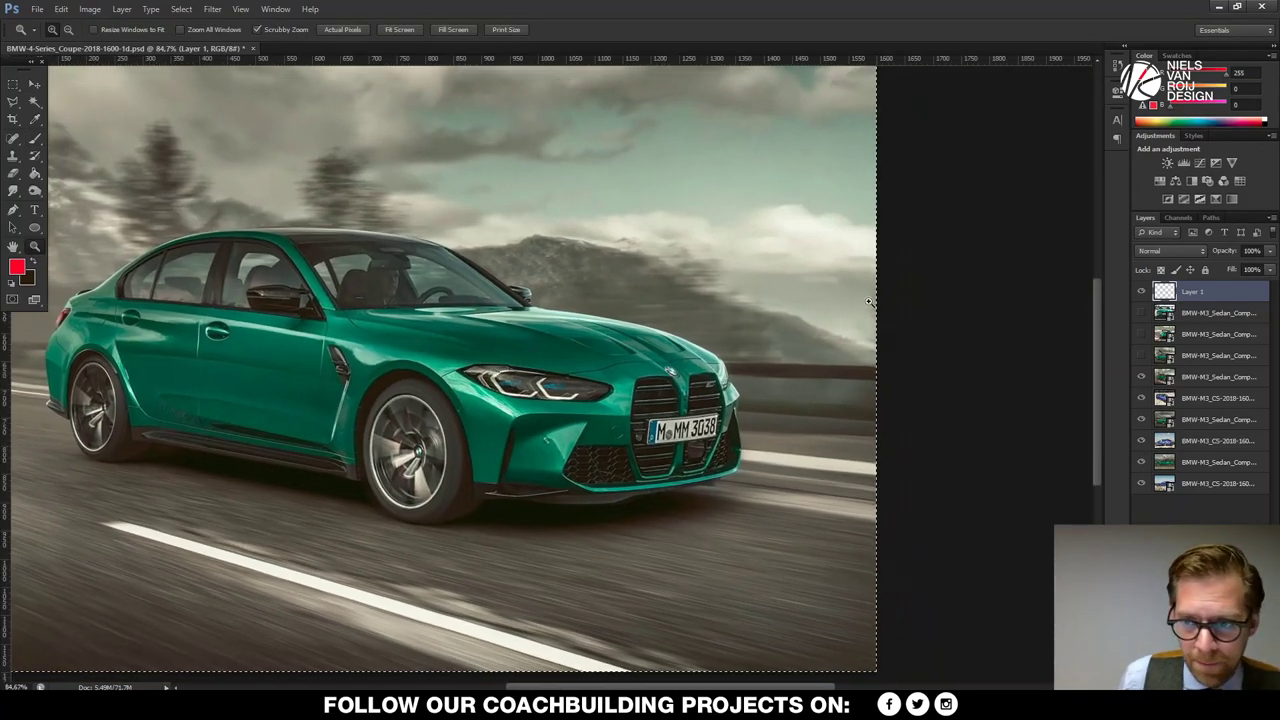
pyautogui.click(1141, 355)
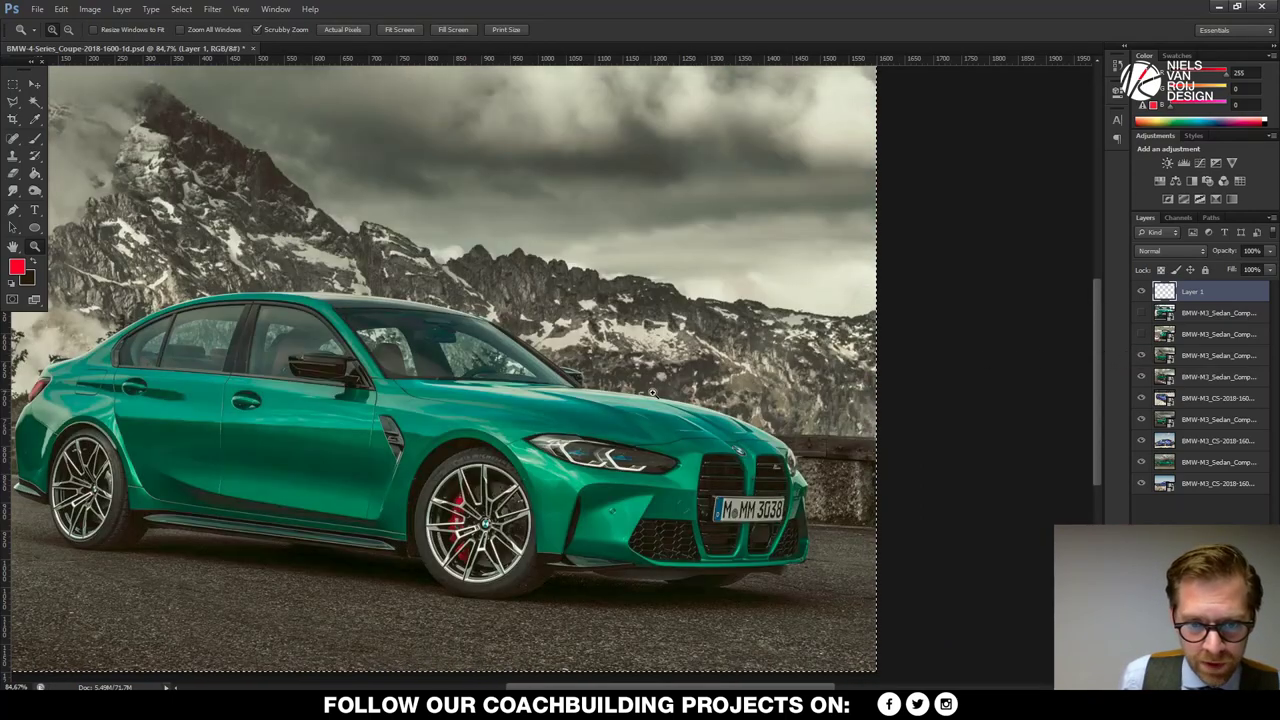
pyautogui.click(1141, 336)
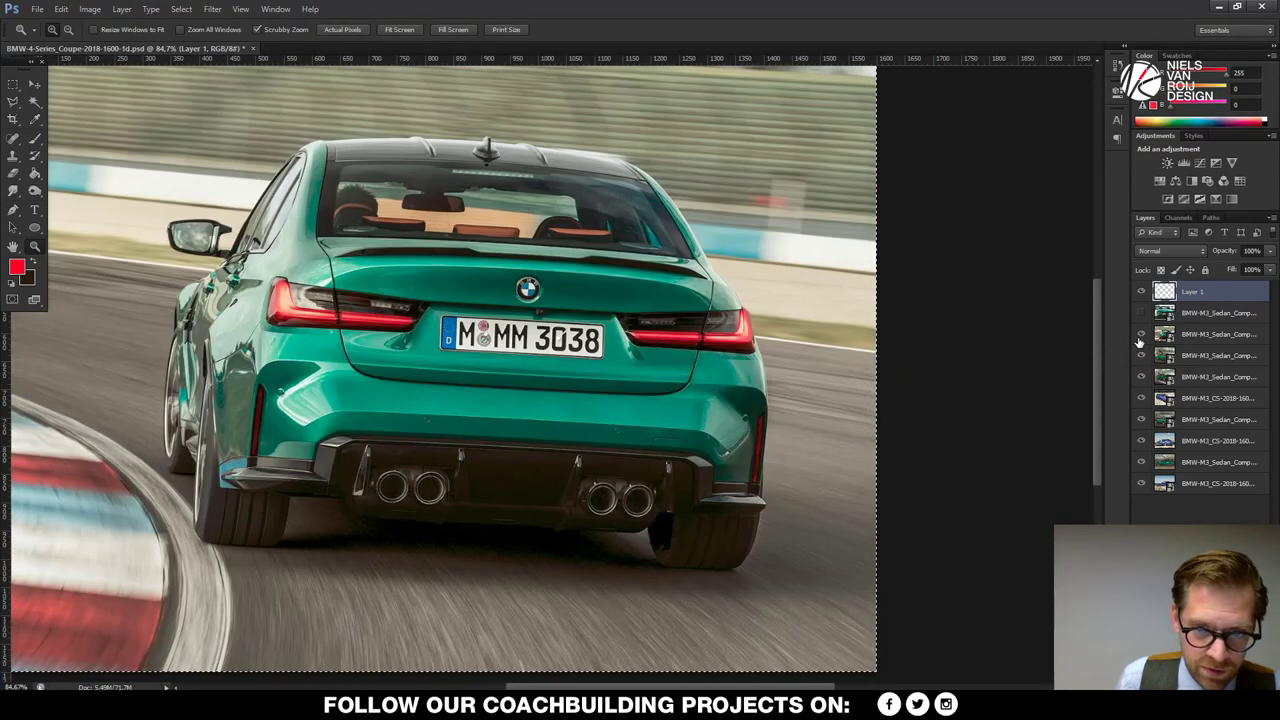